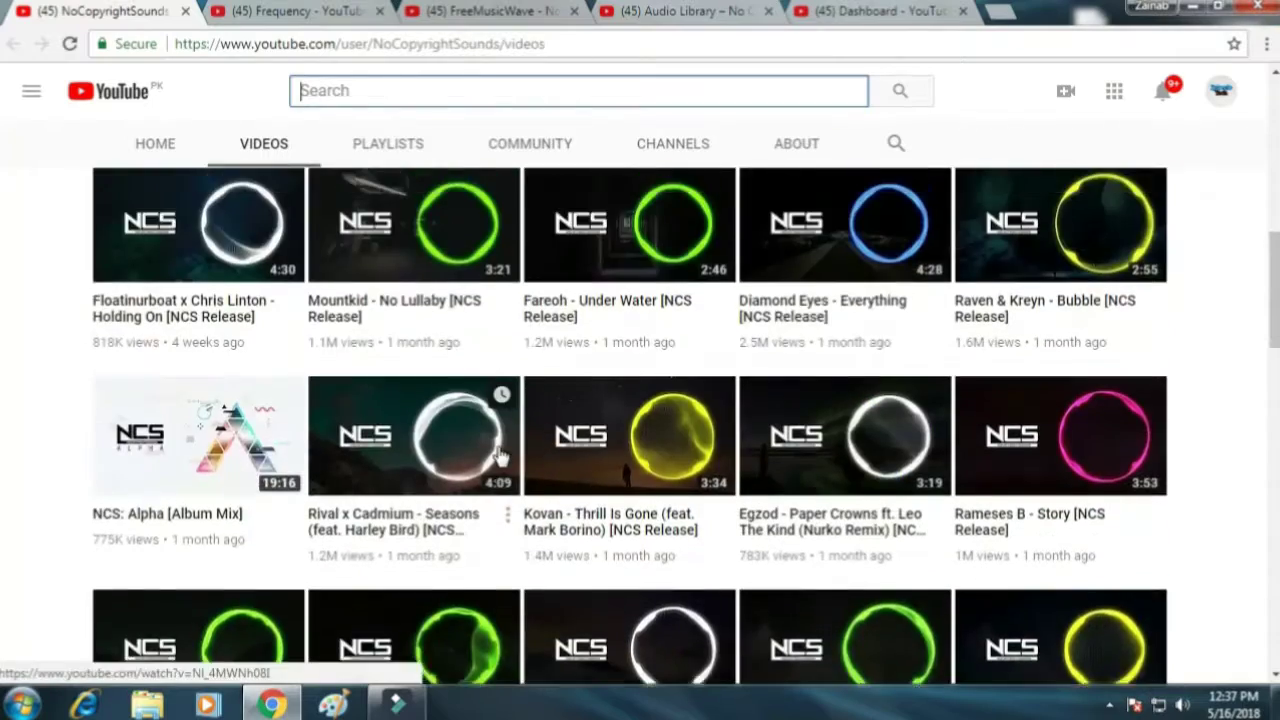
Step: Switch to the Frequency channel and look through its uploaded videos
scroll(500, 456, up, 3)
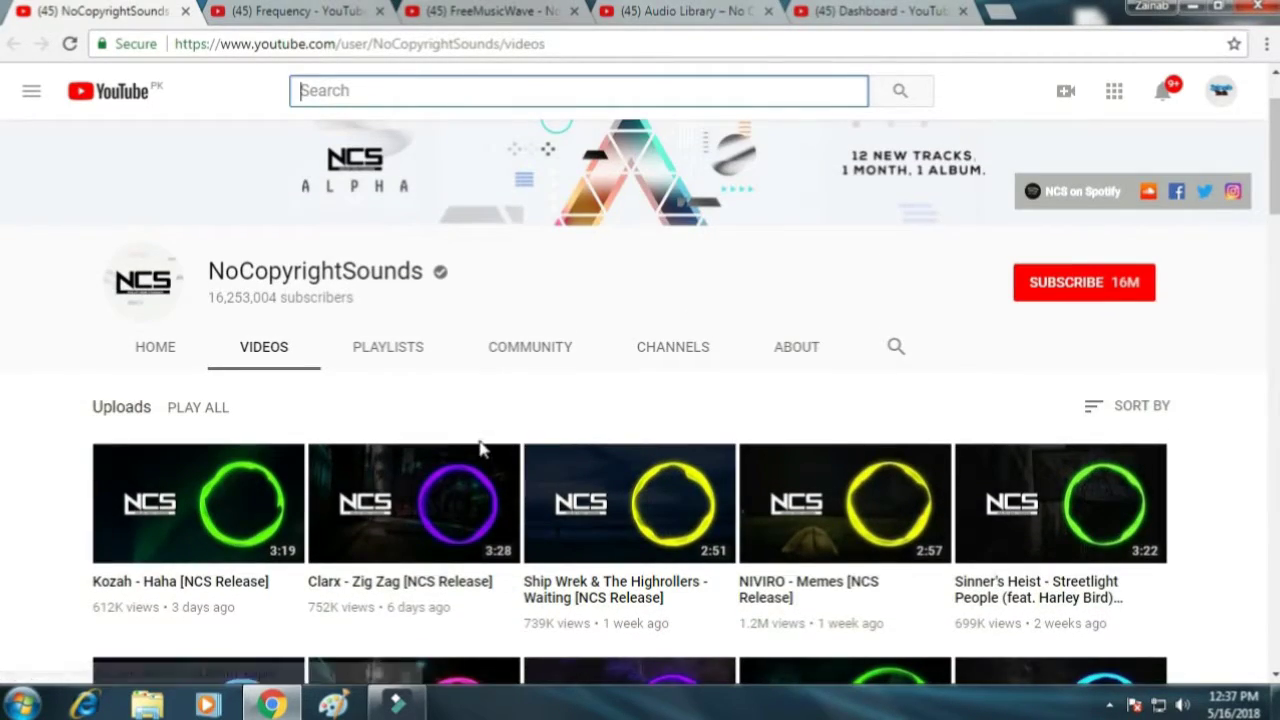
click(280, 10)
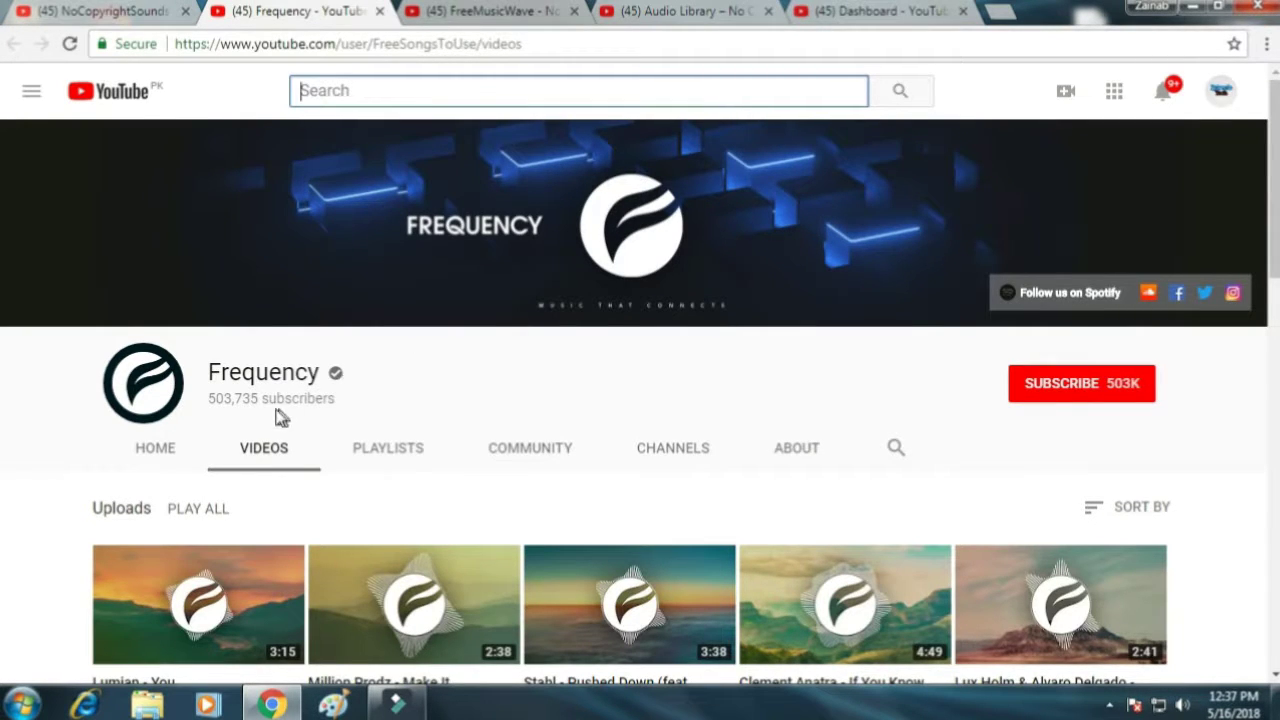
scroll(306, 452, down, 3)
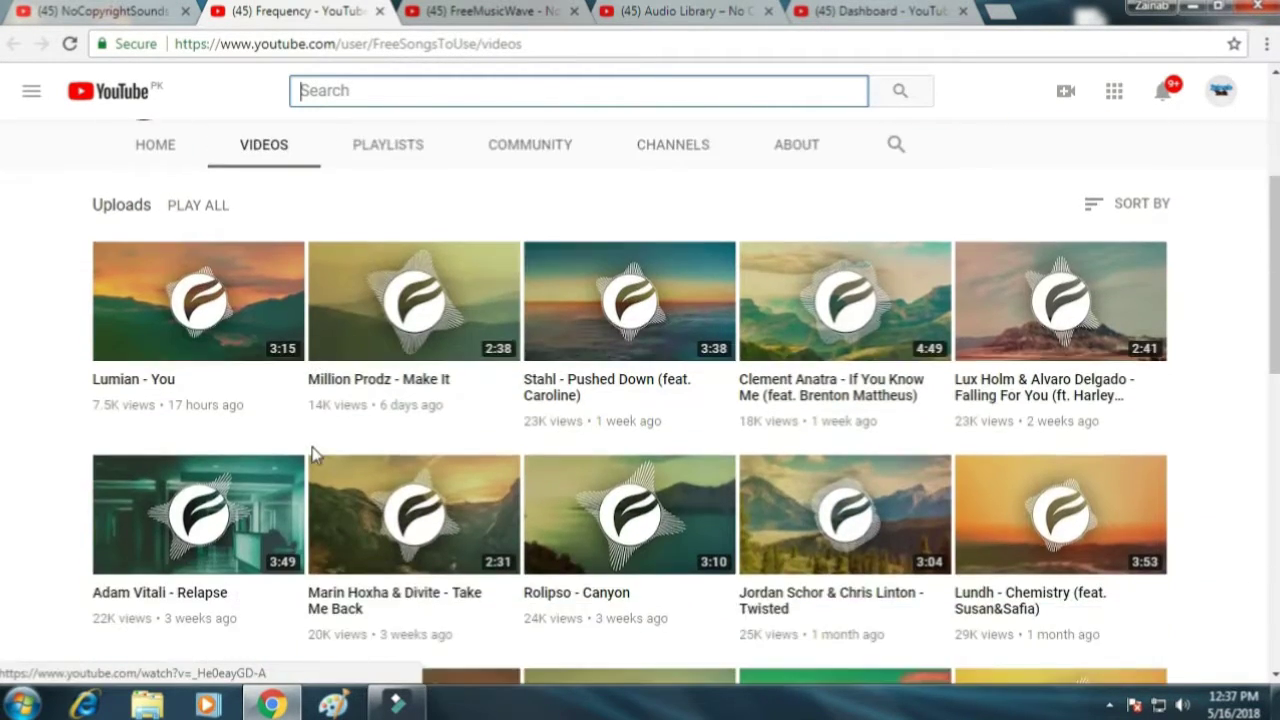
scroll(311, 455, down, 4)
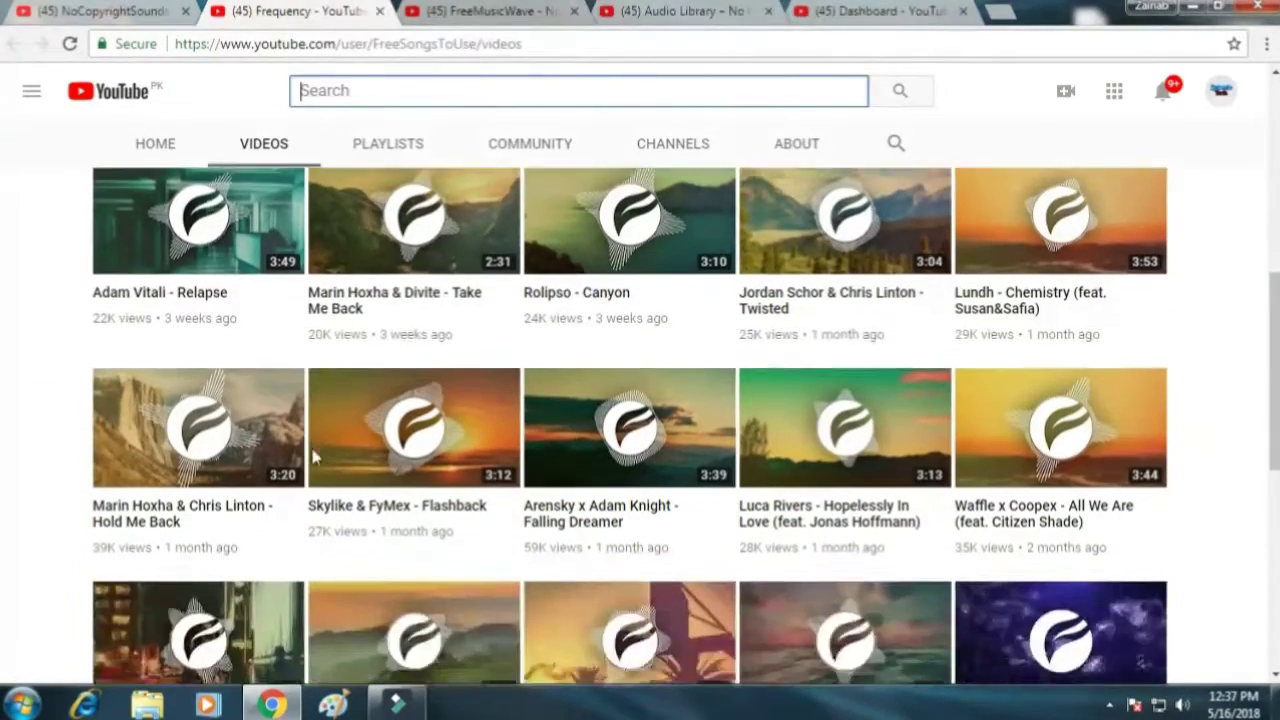
scroll(311, 455, down, 1)
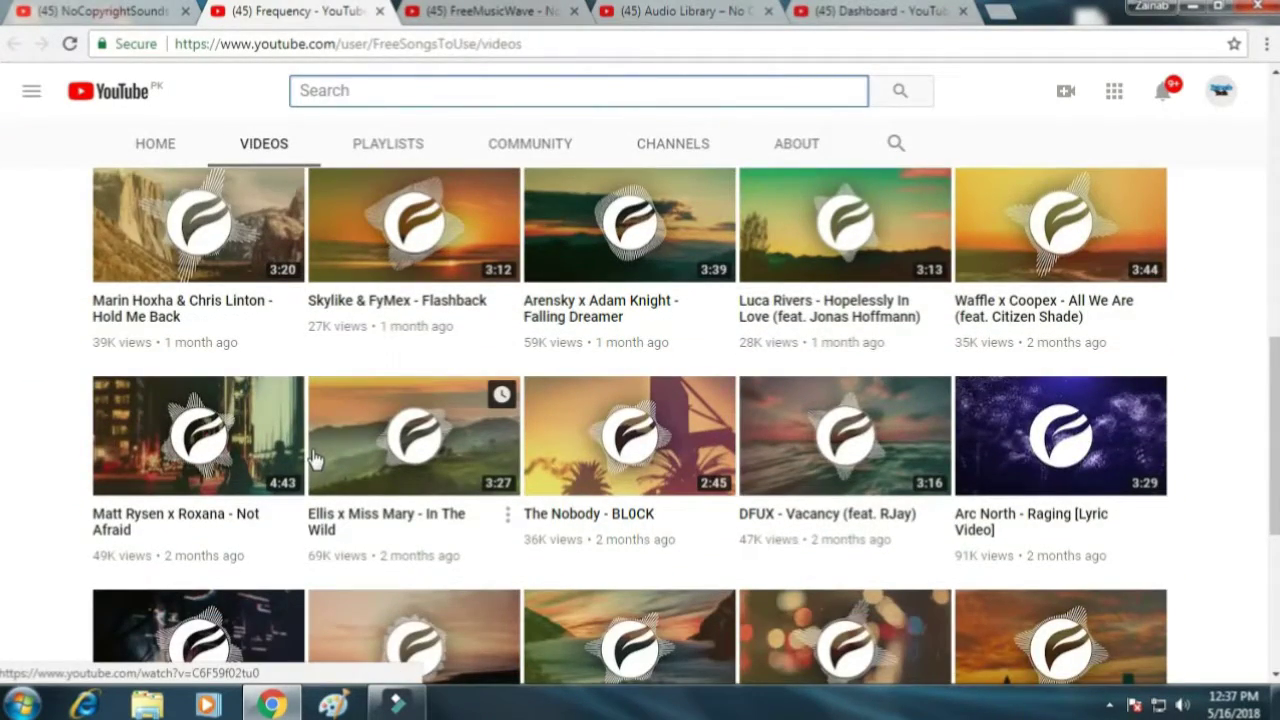
scroll(313, 458, up, 7)
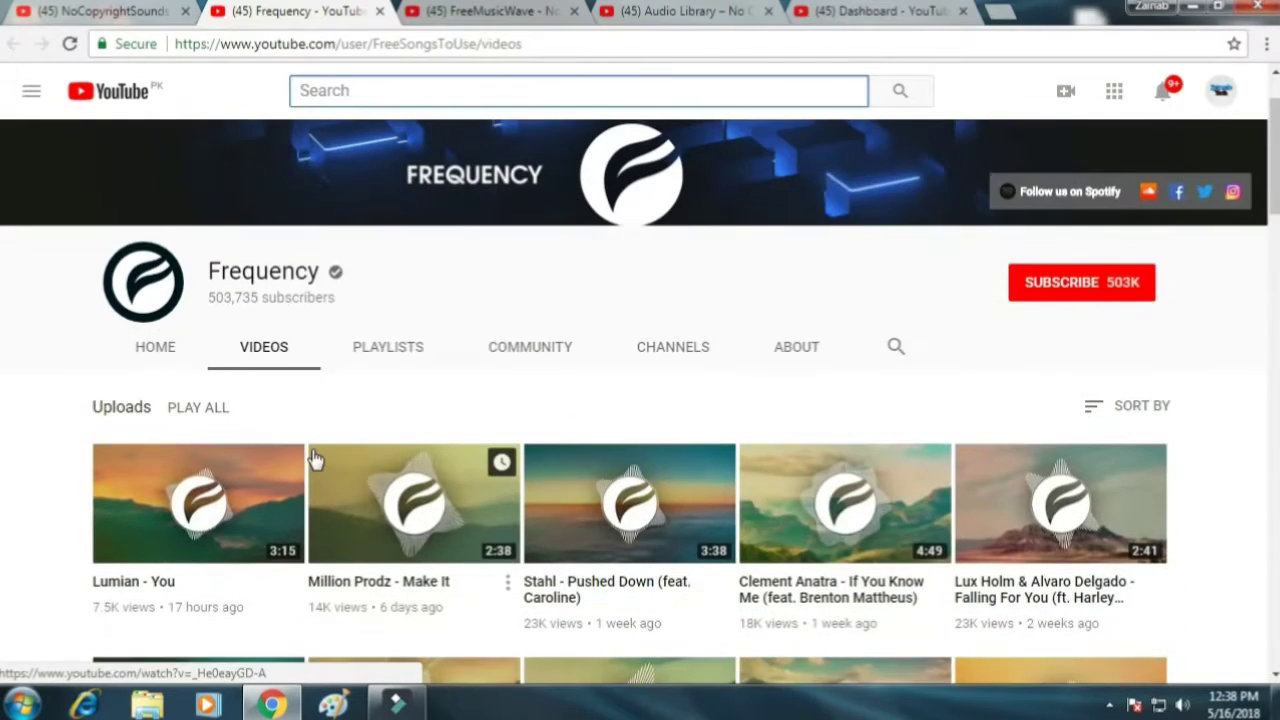
scroll(314, 457, up, 1)
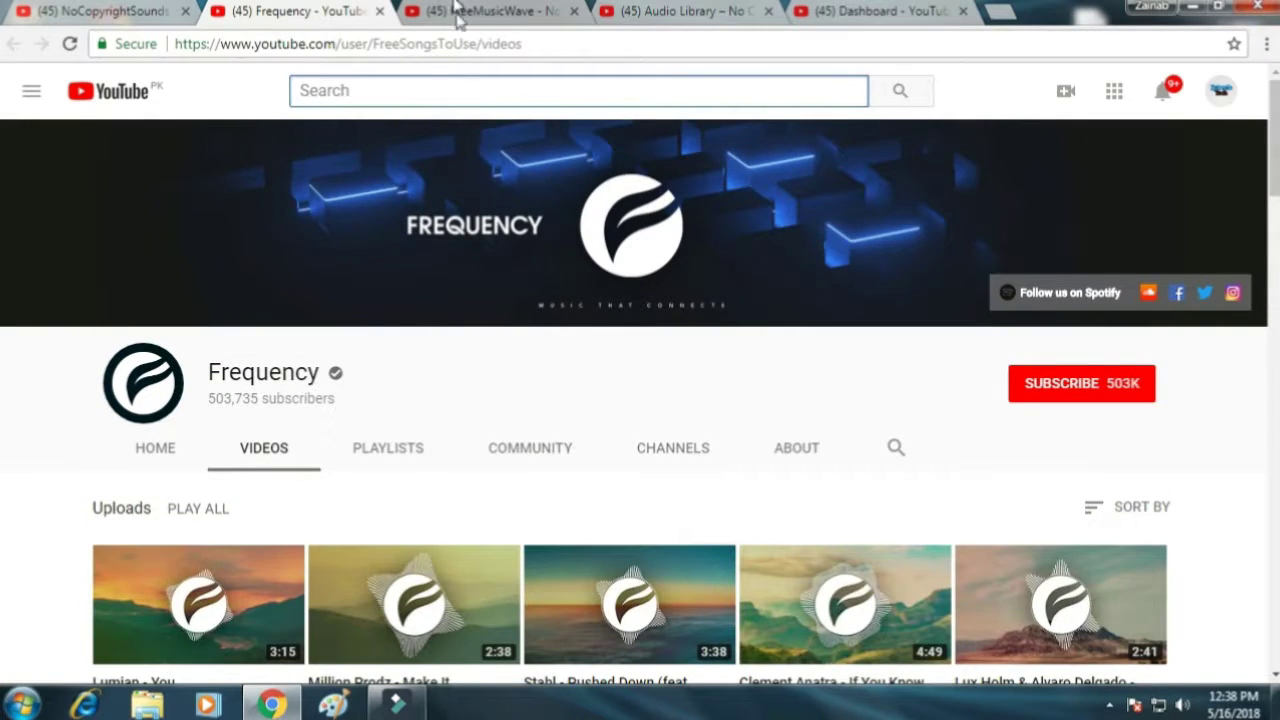
Step: Look through the uploaded tracks on the FreeMusicWave - No Copyright Music channel
click(456, 12)
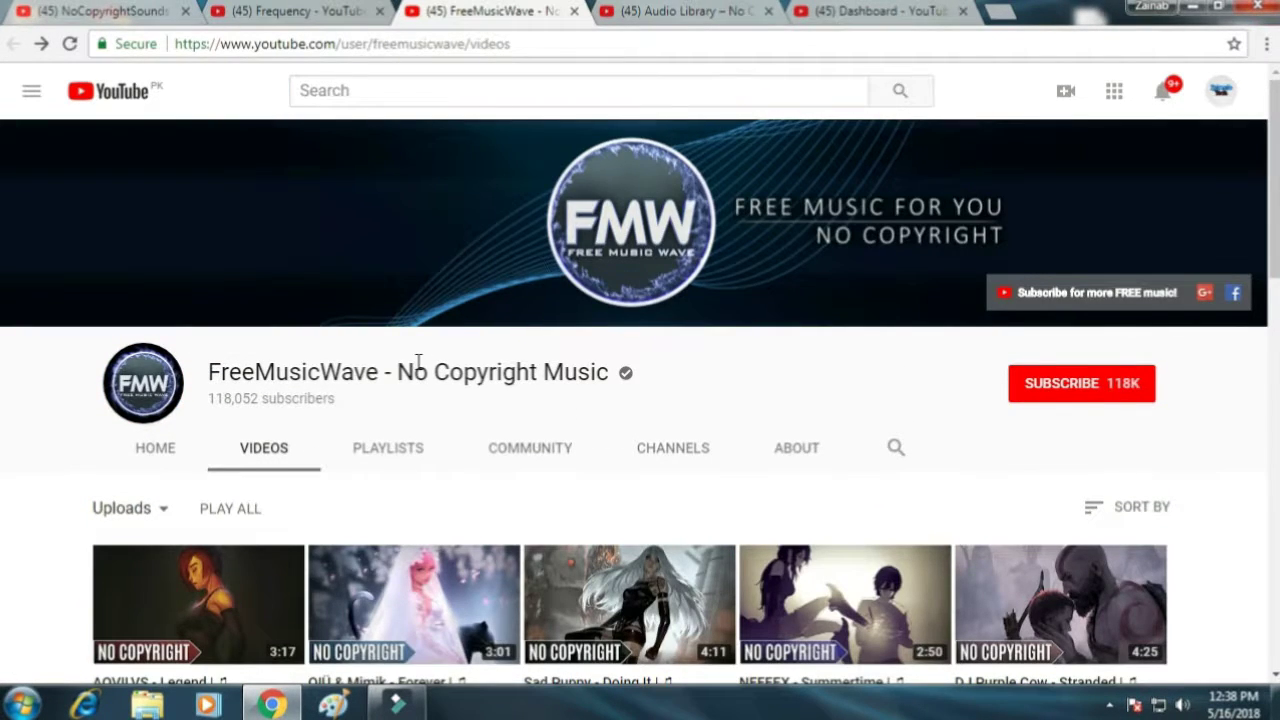
scroll(418, 365, down, 3)
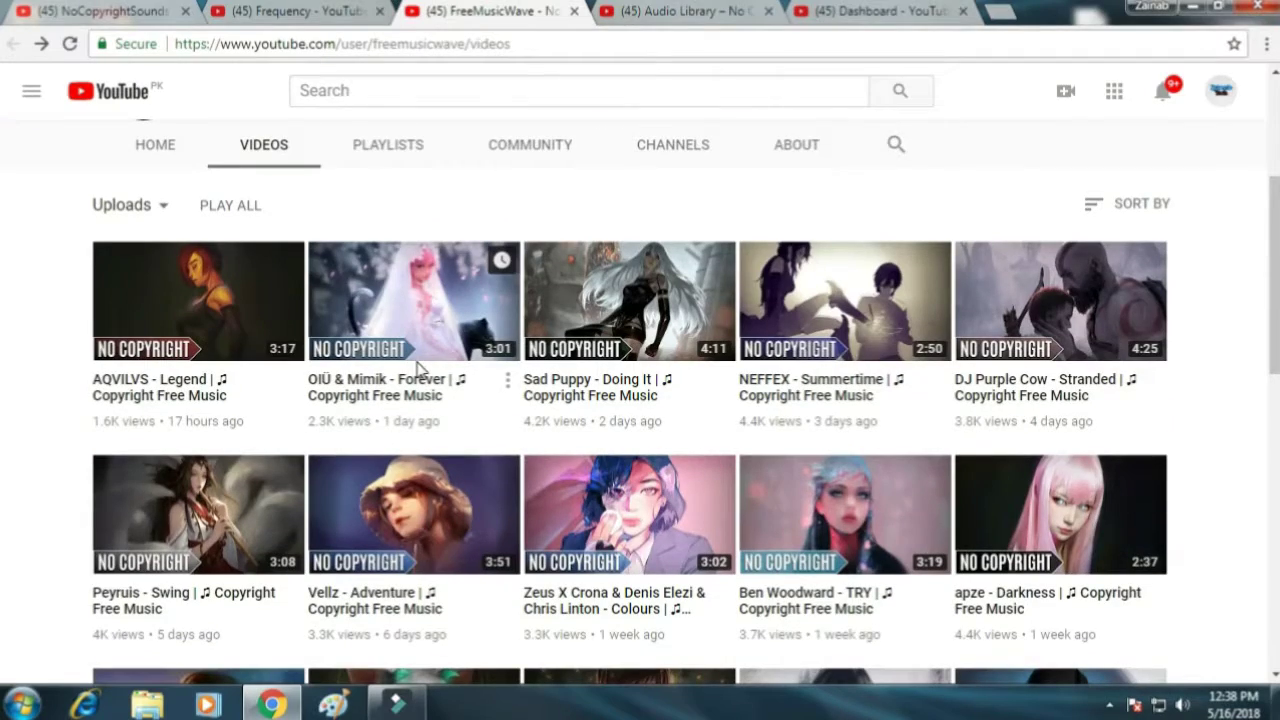
scroll(418, 368, down, 3)
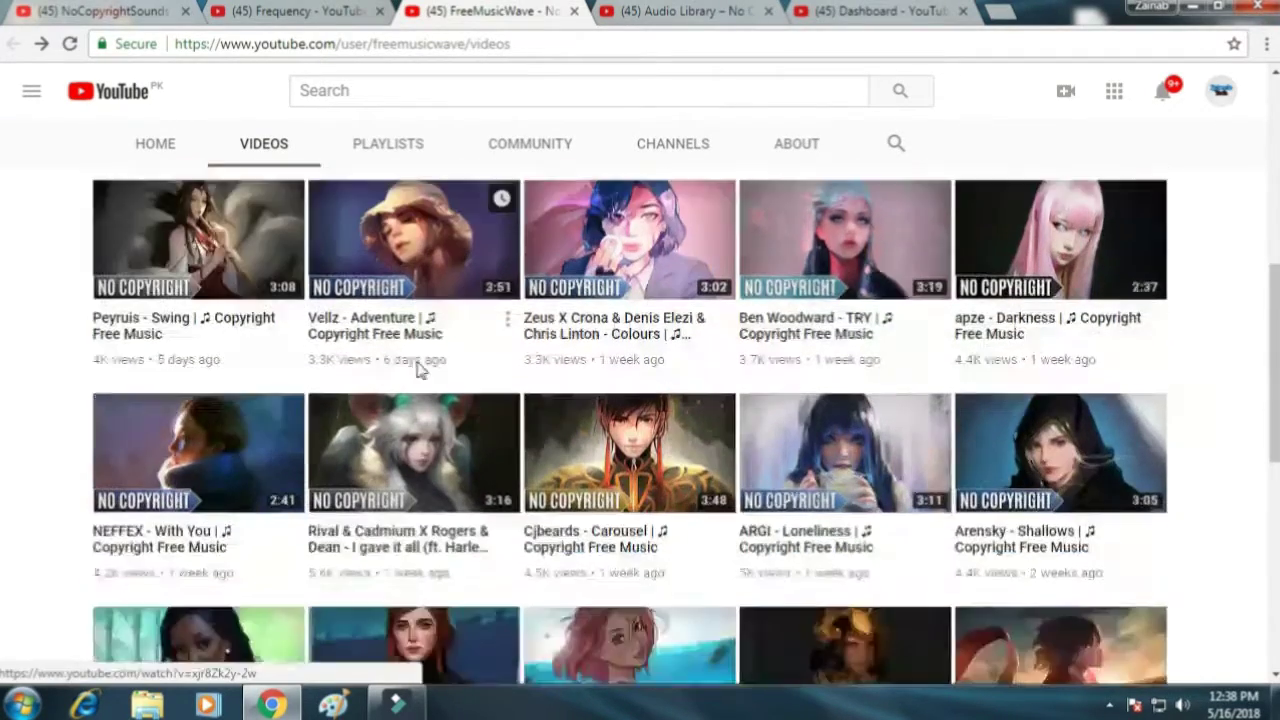
scroll(418, 368, down, 2)
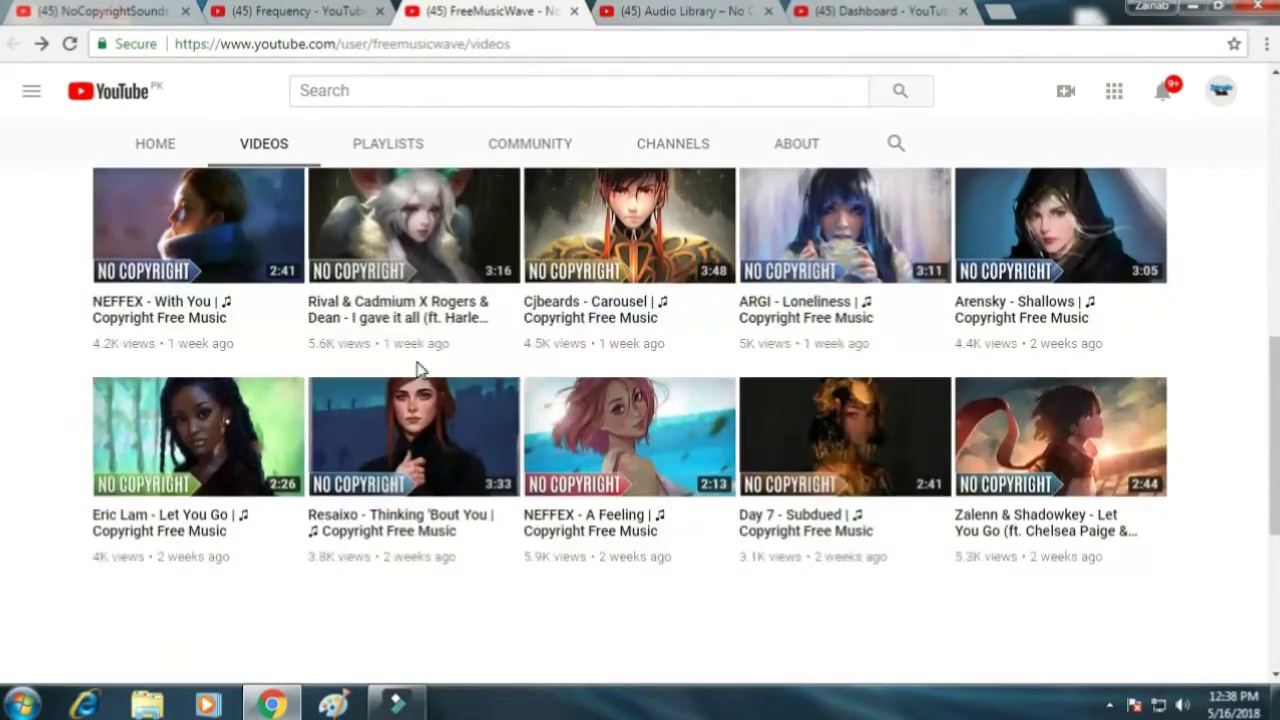
scroll(420, 370, up, 5)
scroll(420, 368, up, 3)
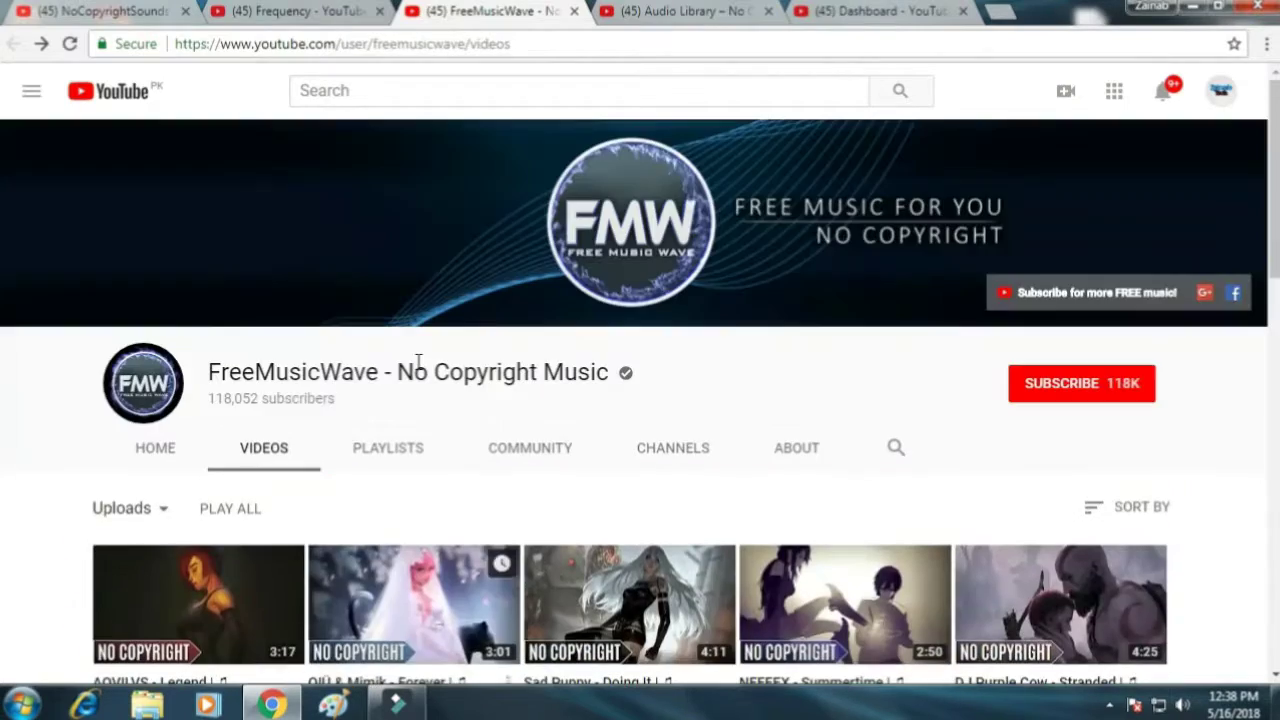
Step: Look over the Audio Library – No Copyright Music channel's uploads and open the New Horizon - ADERIN video
click(694, 10)
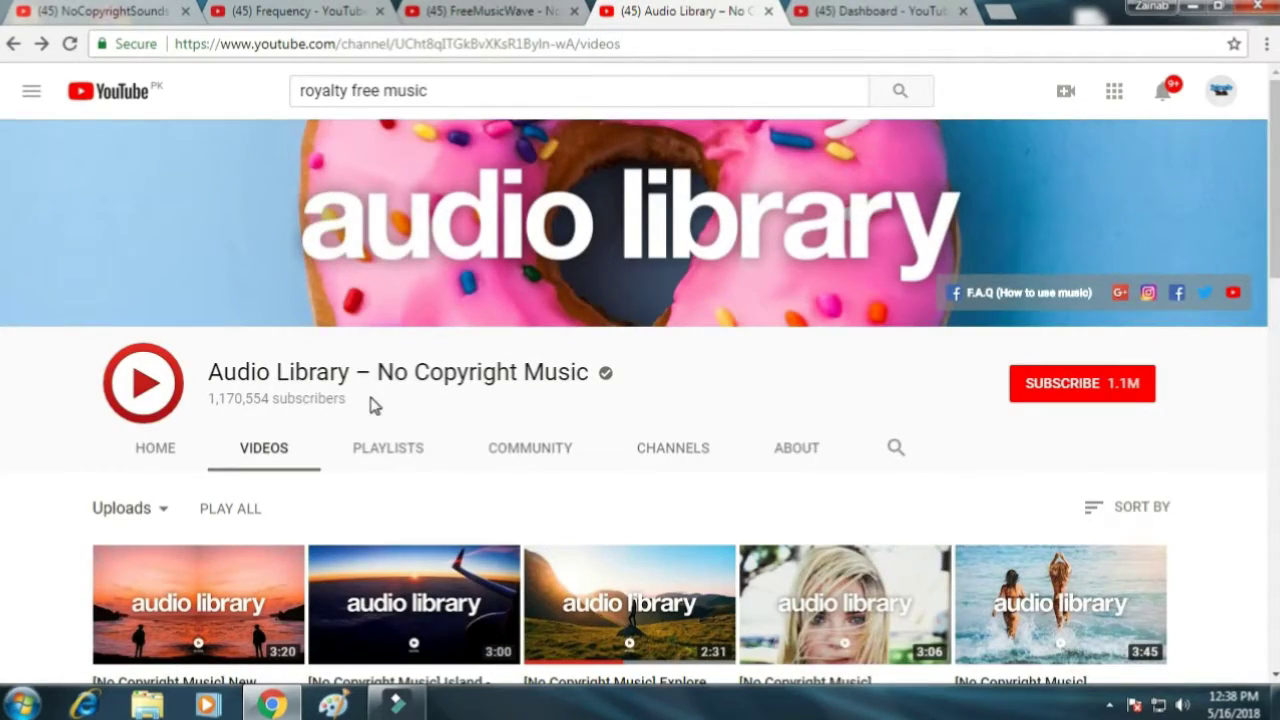
scroll(372, 403, down, 4)
scroll(372, 405, up, 3)
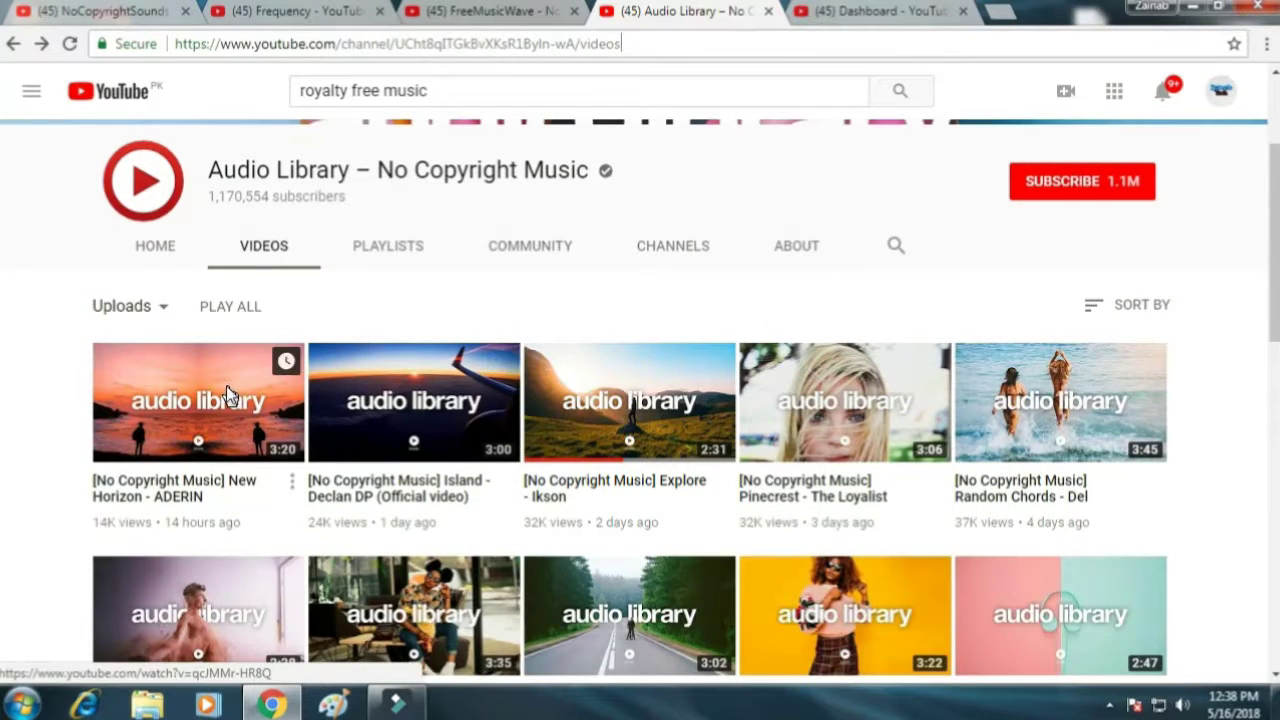
click(228, 395)
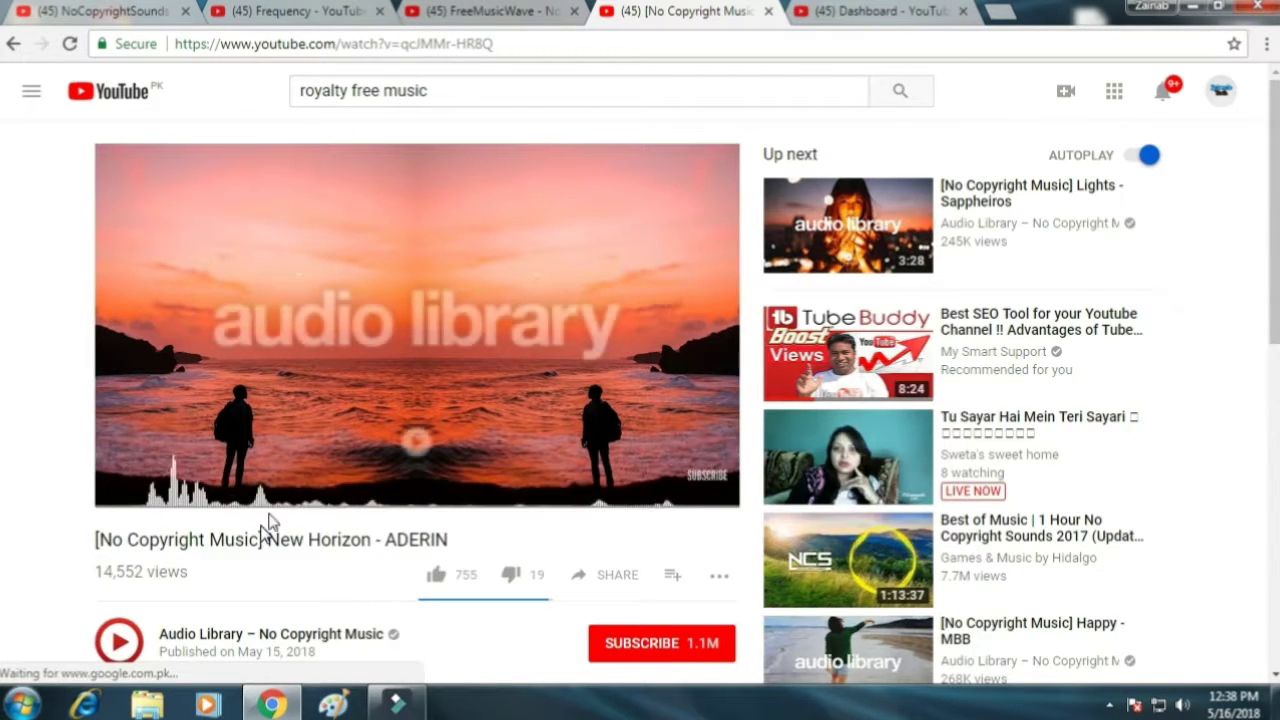
Step: Expand the New Horizon description, highlight the attribution lines required under License, and return to the channel's videos
scroll(429, 406, down, 4)
click(204, 358)
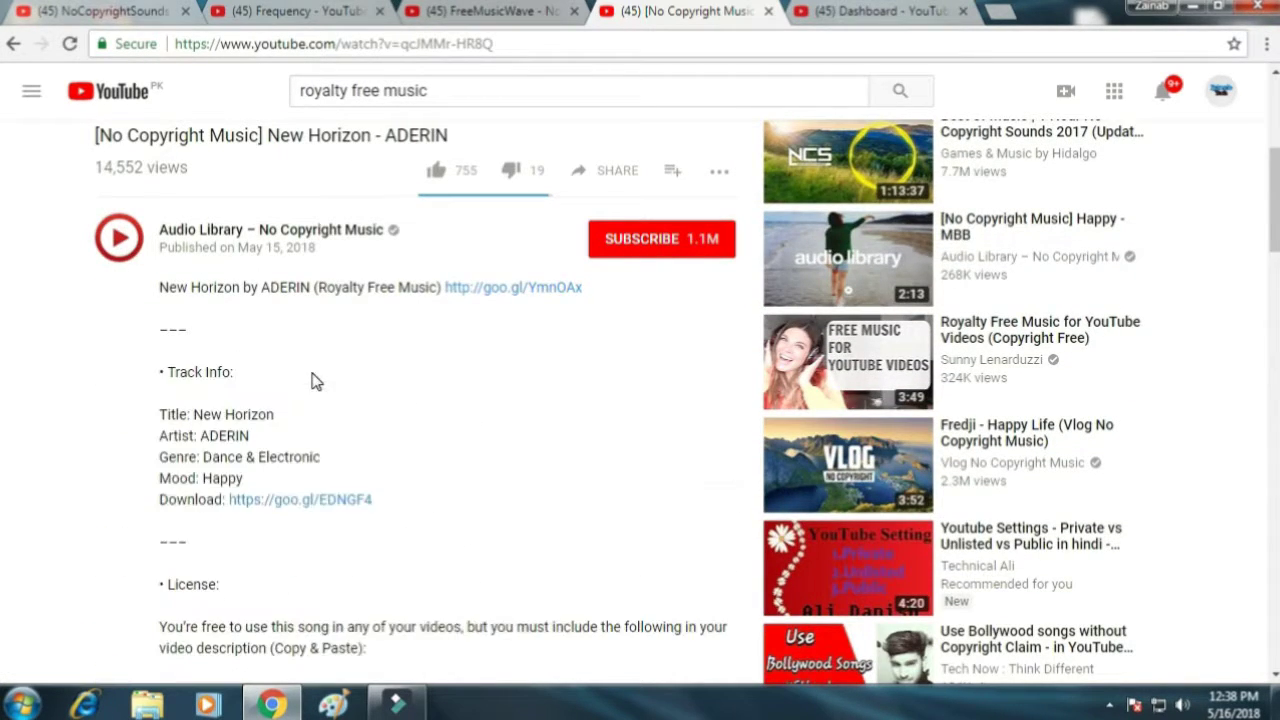
scroll(420, 433, down, 2)
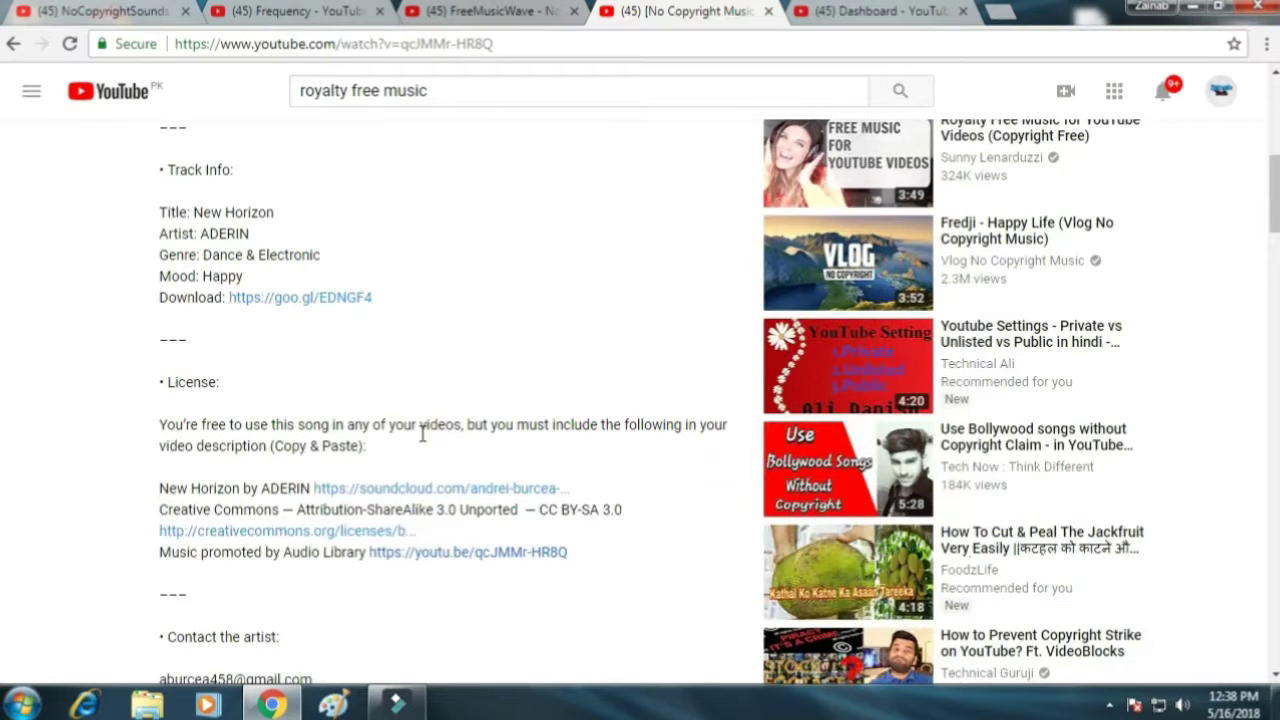
scroll(247, 468, down, 3)
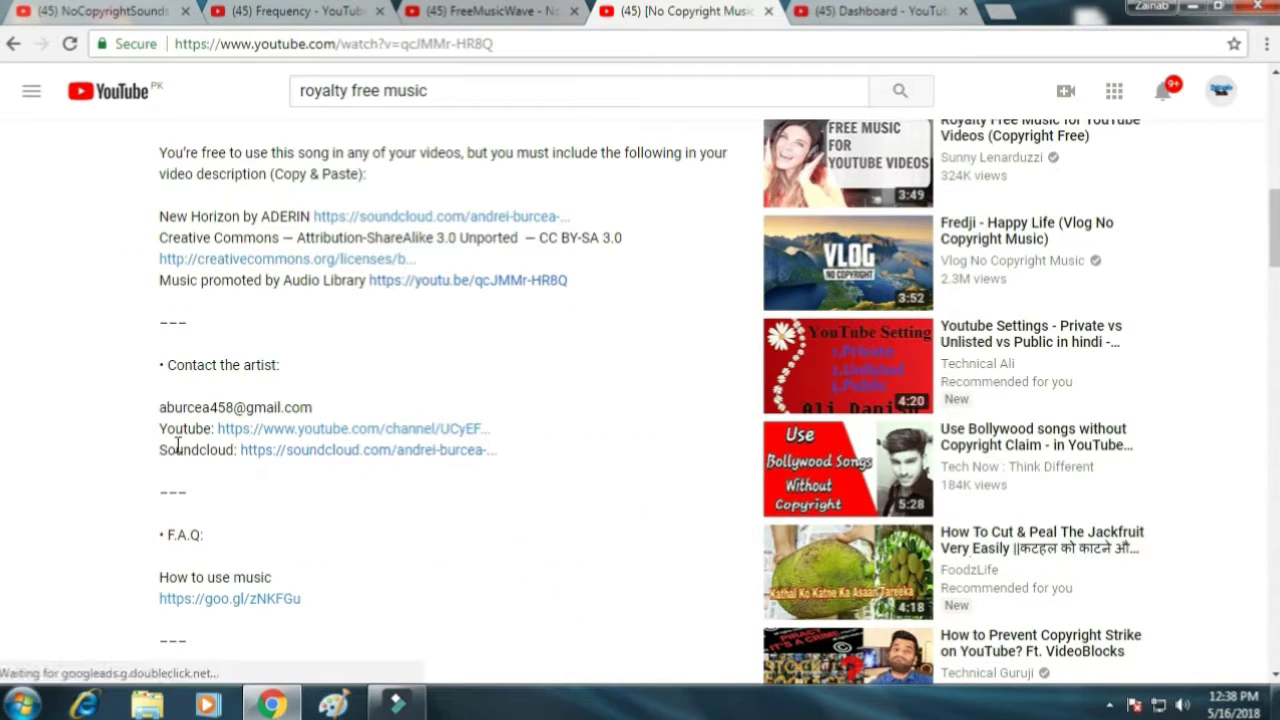
scroll(303, 386, up, 1)
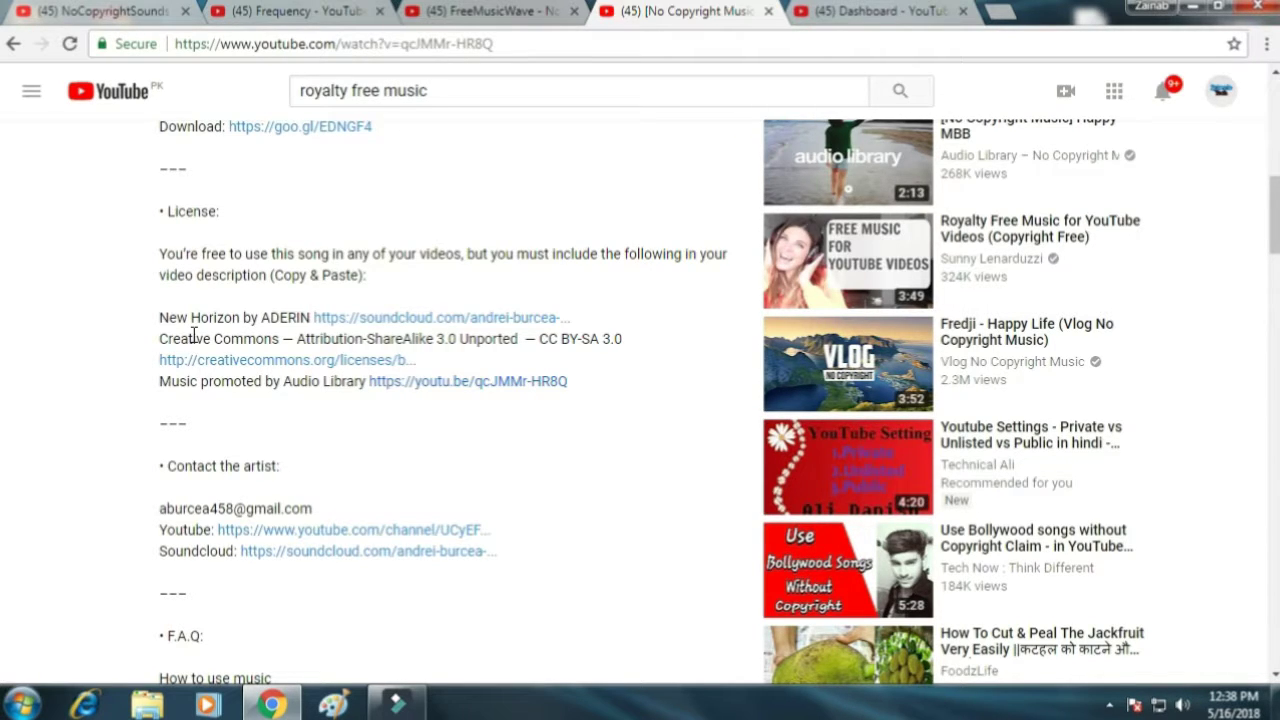
drag(160, 316, 551, 386)
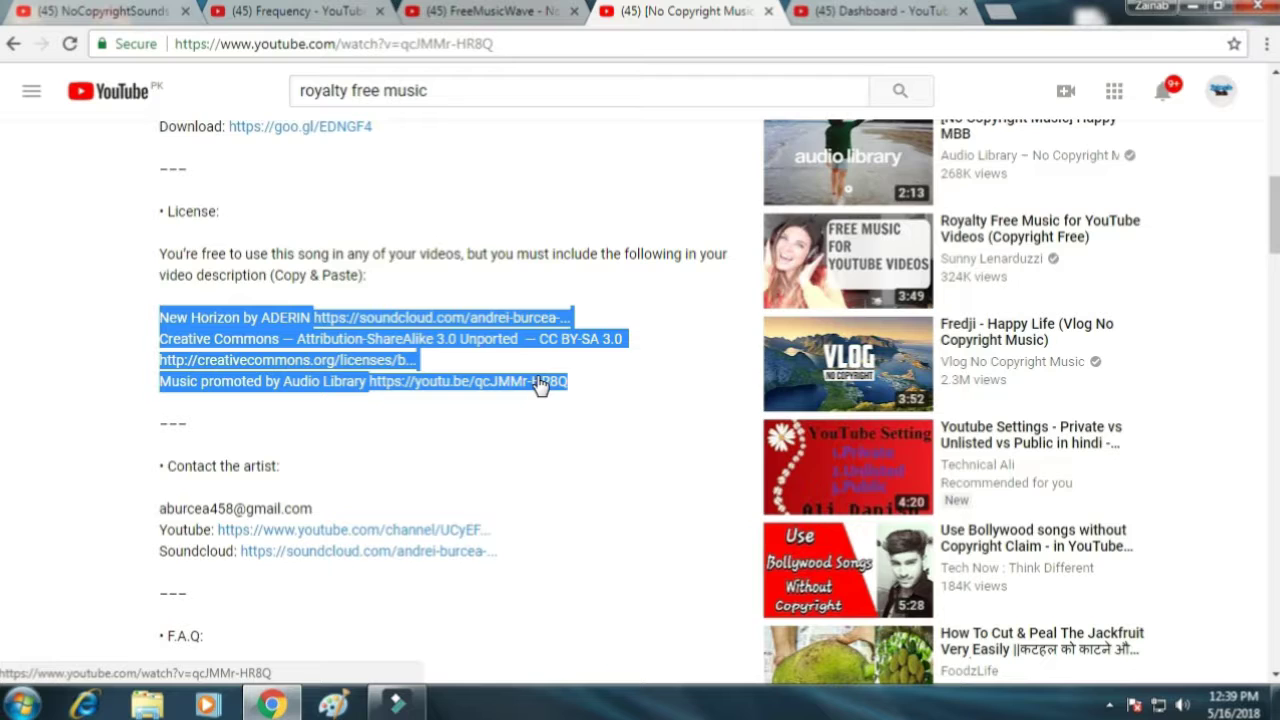
key(alt+Left)
Step: Go back to the NoCopyrightSounds channel, open the Kozah - Haha video and mute its playback
click(480, 11)
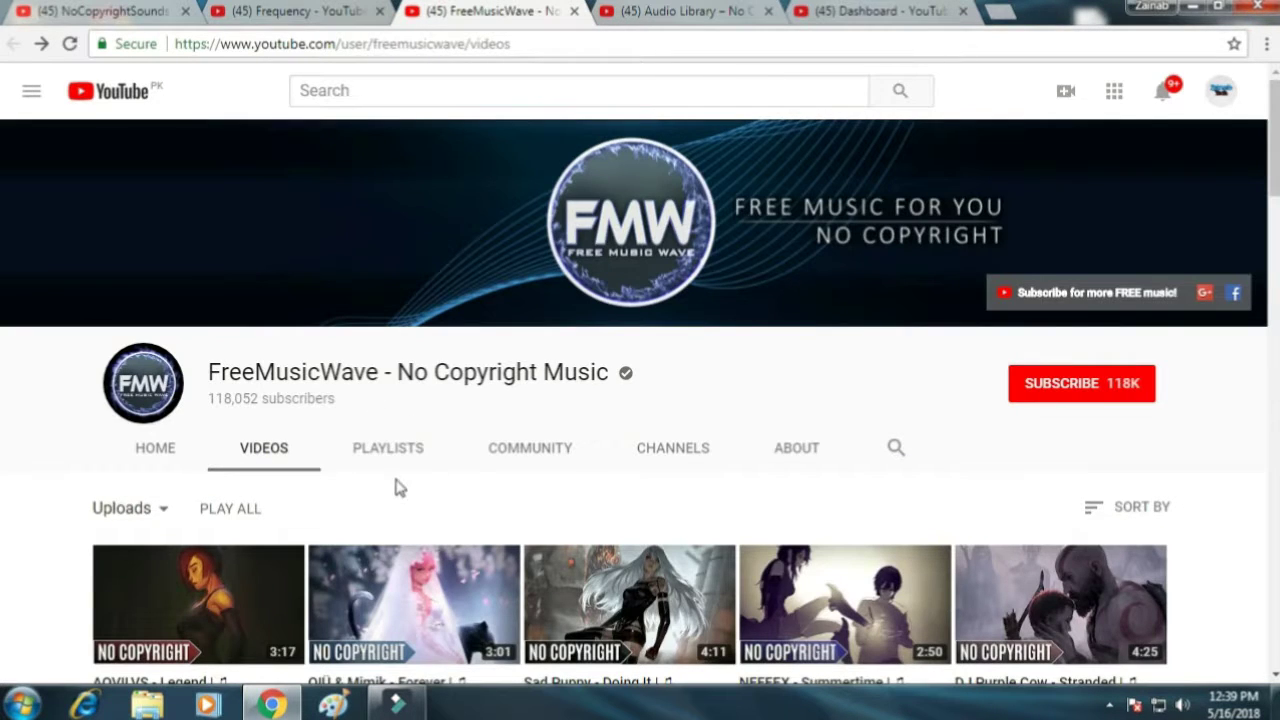
scroll(323, 309, down, 1)
click(309, 11)
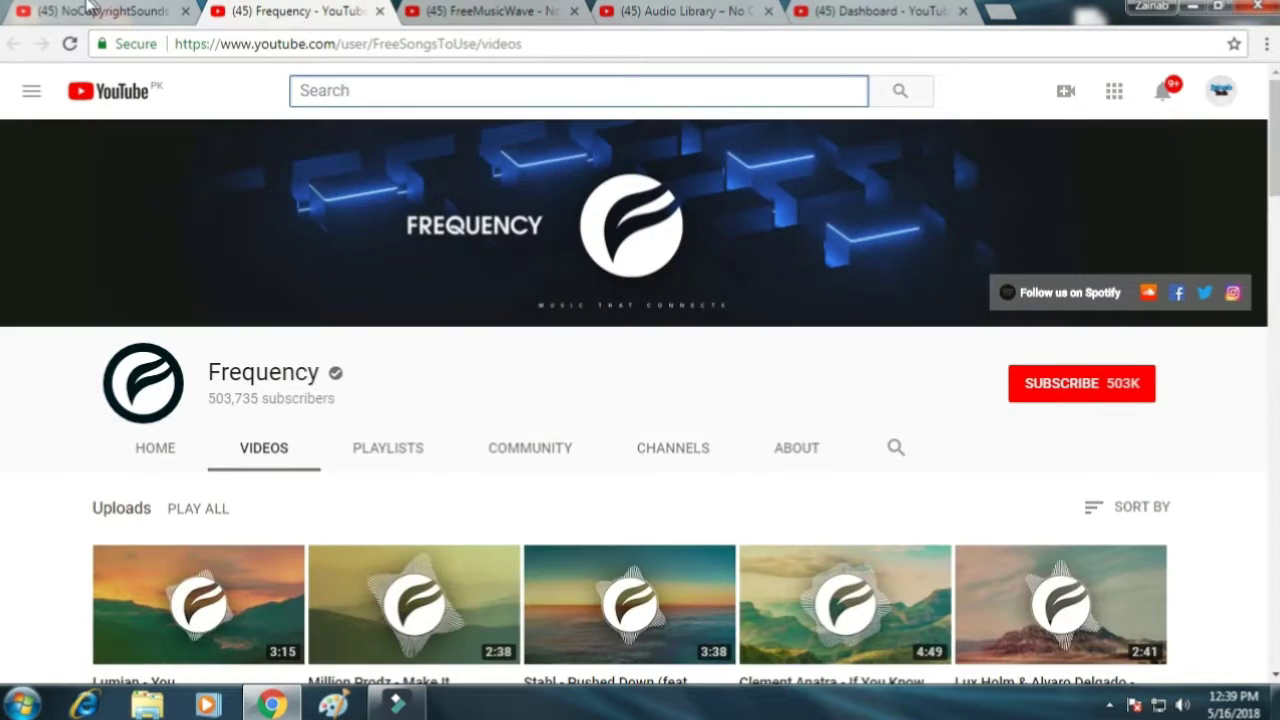
click(88, 10)
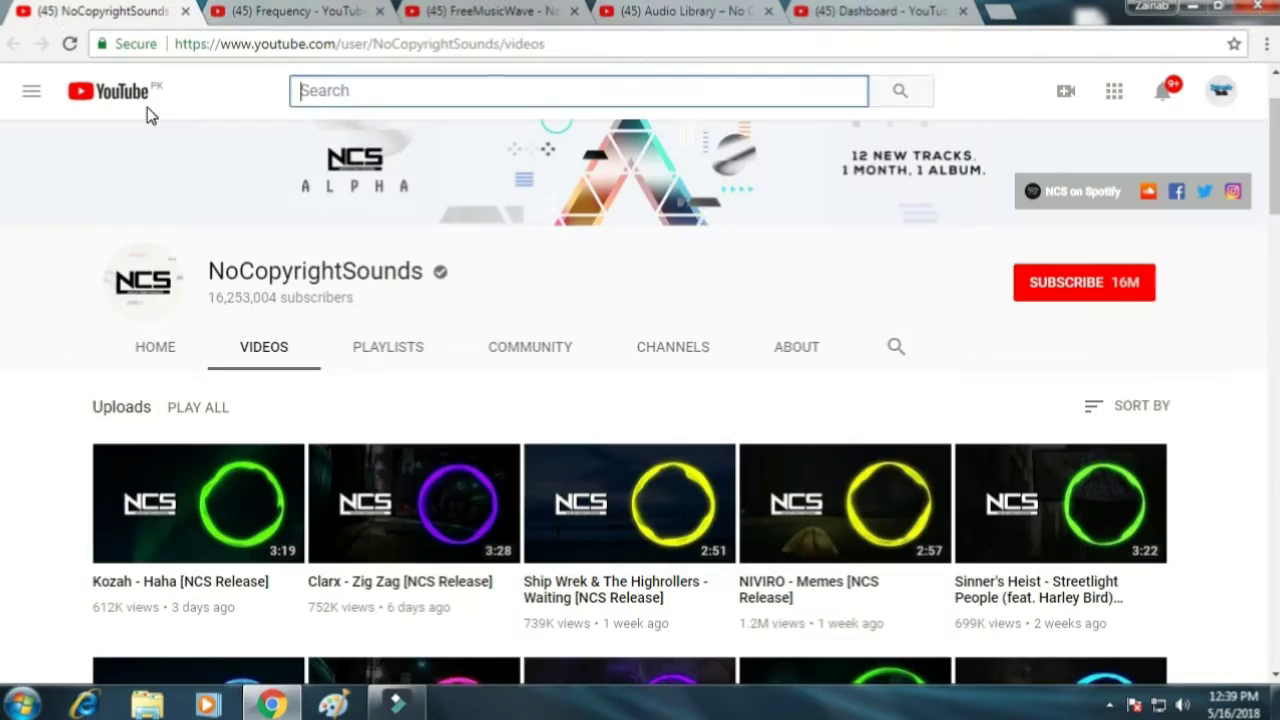
click(214, 500)
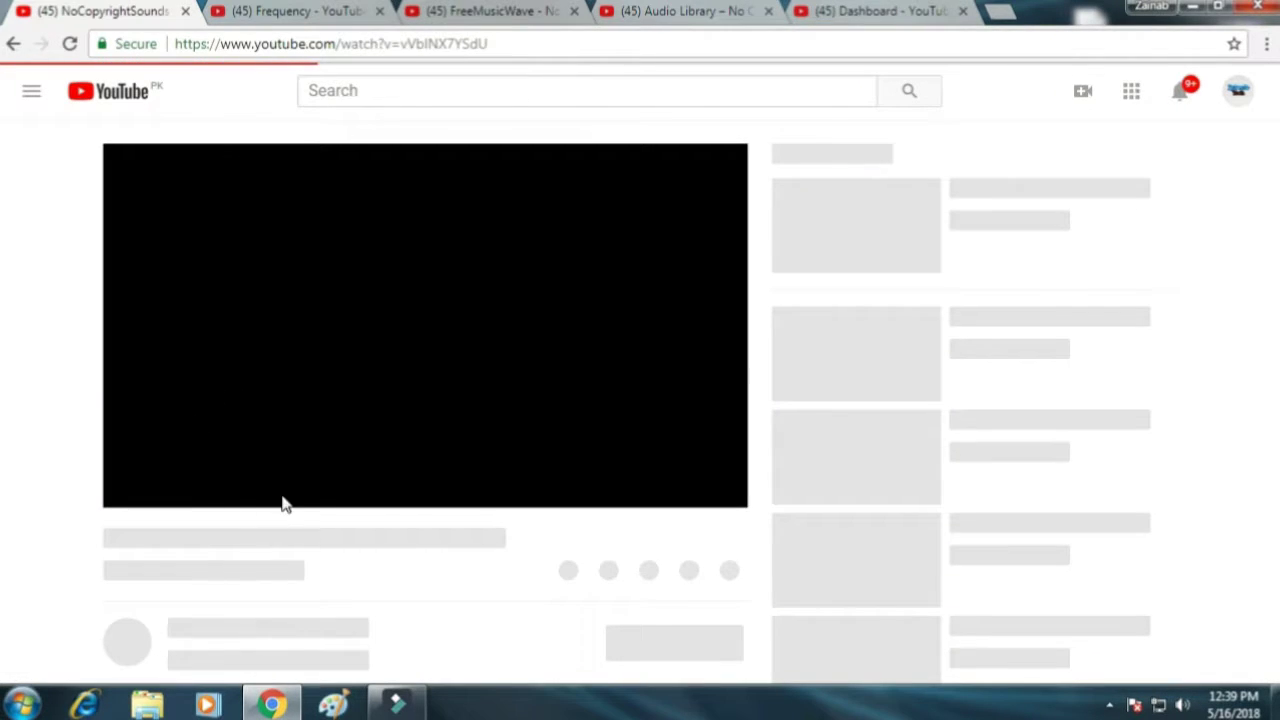
click(214, 489)
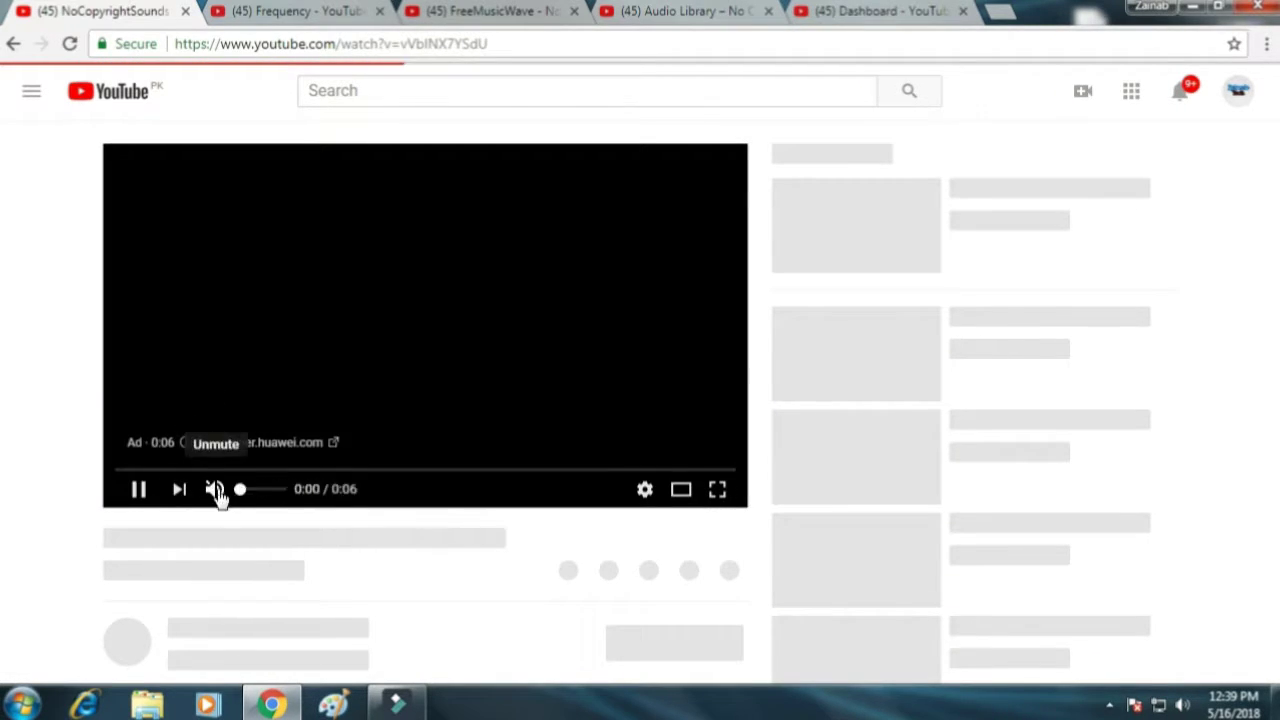
Step: Expand the Kozah - Haha description, highlight its lines from the NCS heading through the Free Download link, and return to the channel's videos
scroll(251, 460, down, 5)
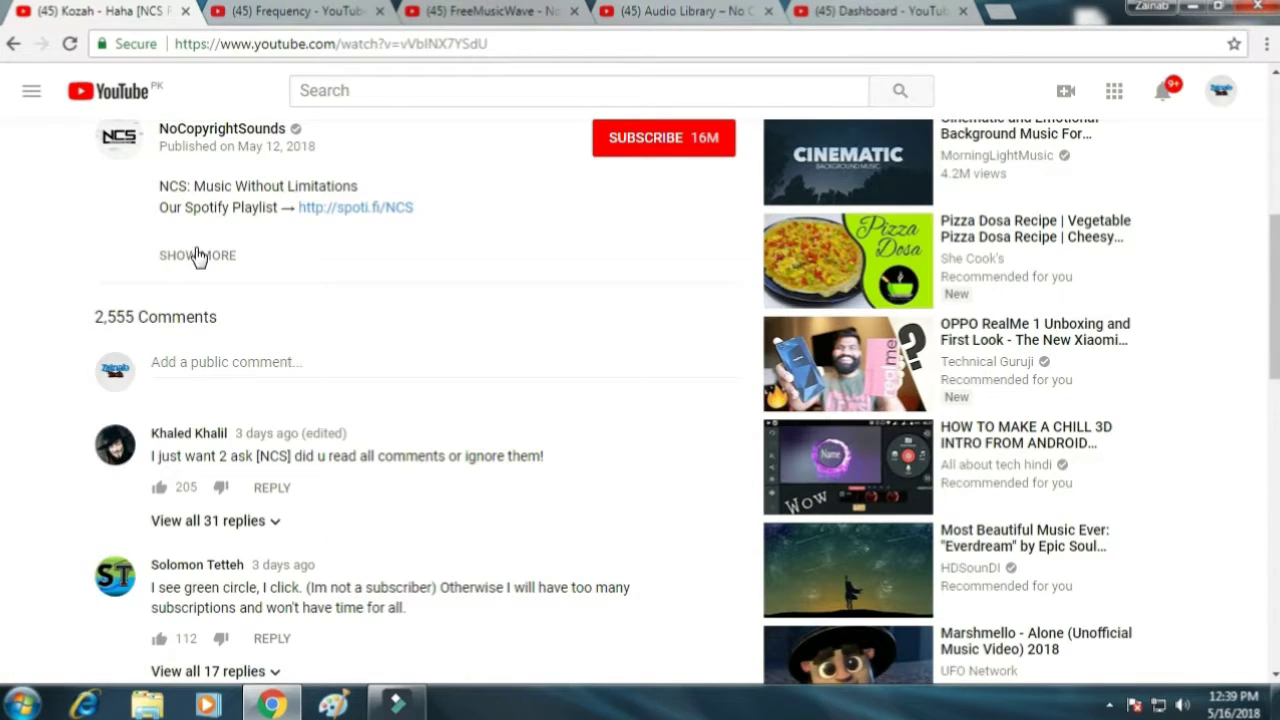
click(197, 256)
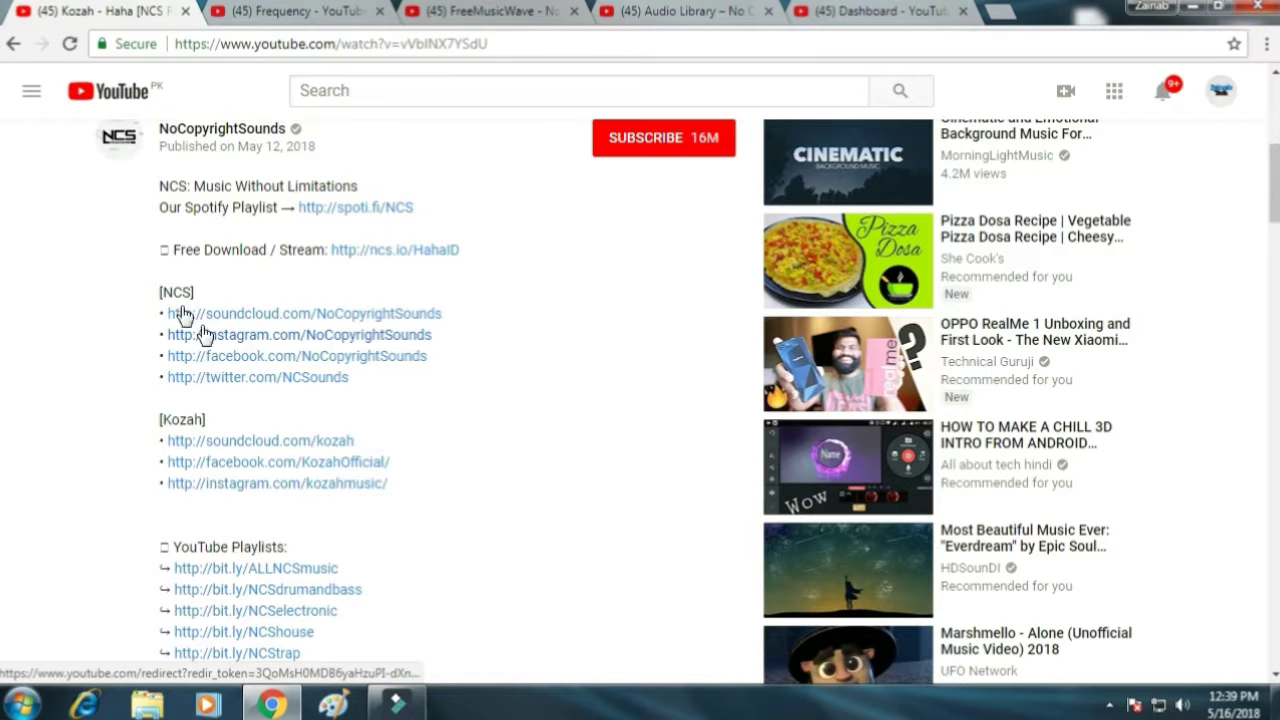
scroll(183, 314, down, 3)
scroll(193, 280, up, 4)
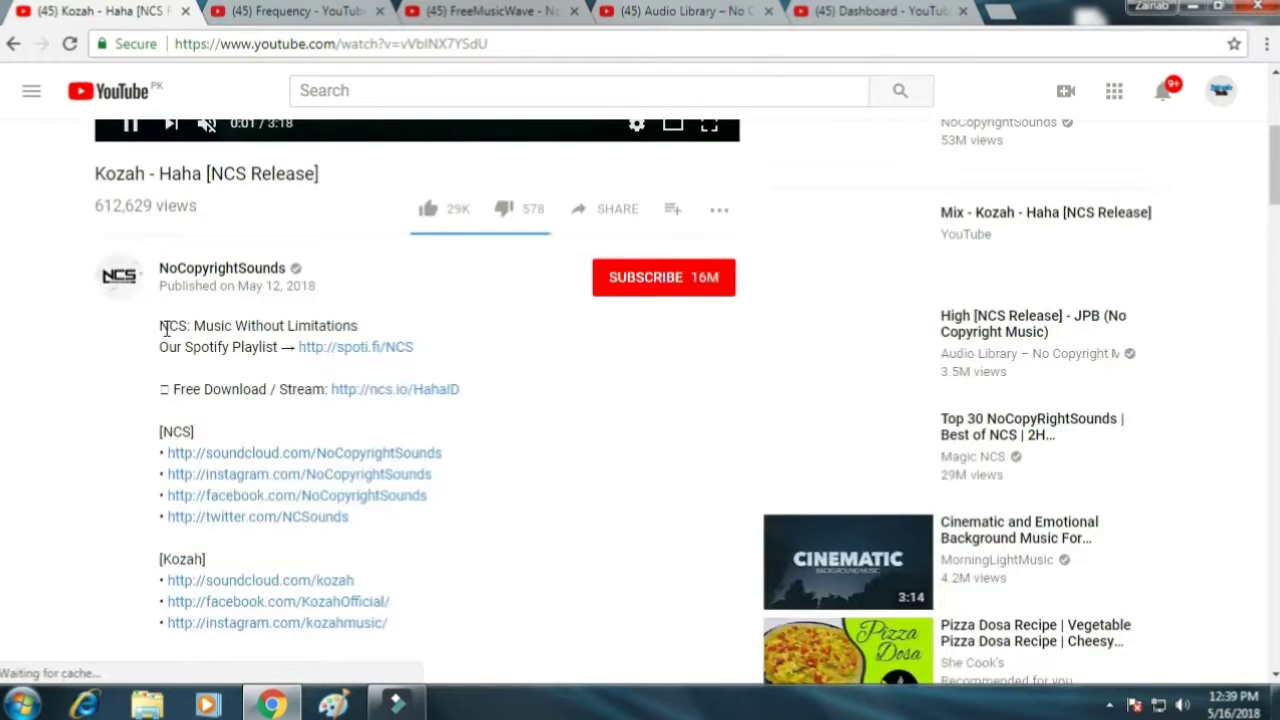
drag(158, 322, 441, 410)
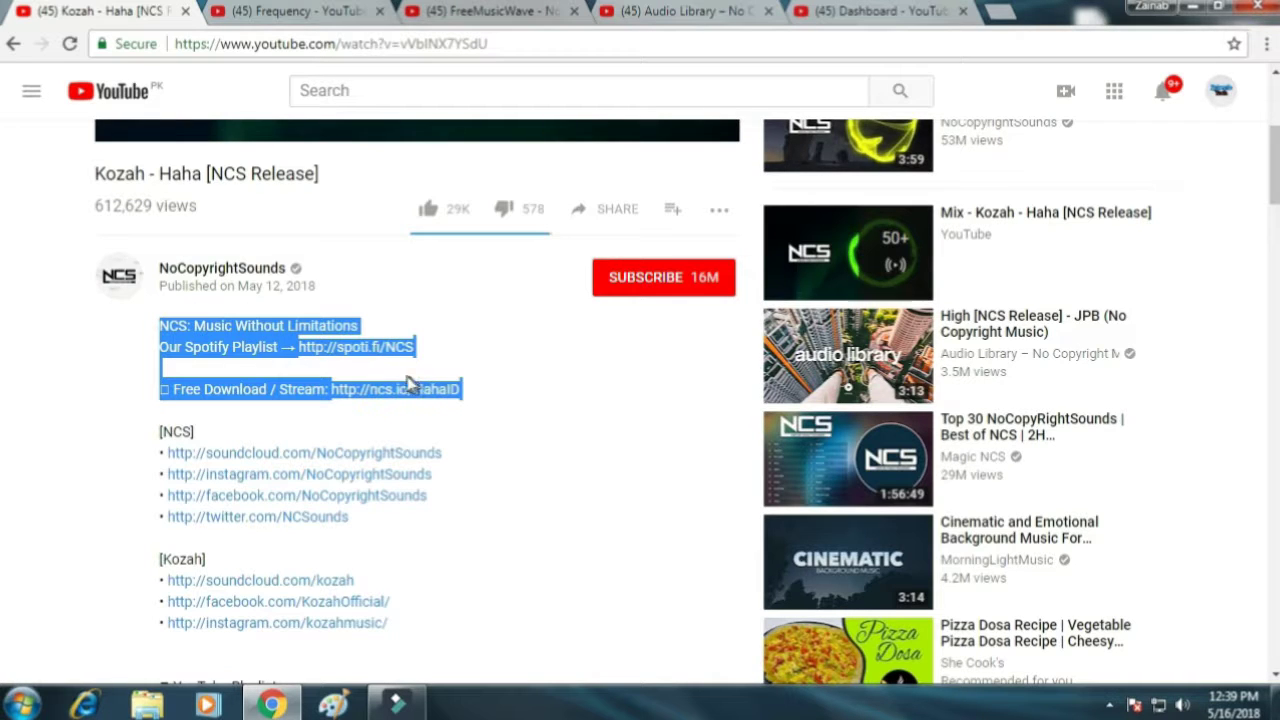
scroll(366, 366, up, 2)
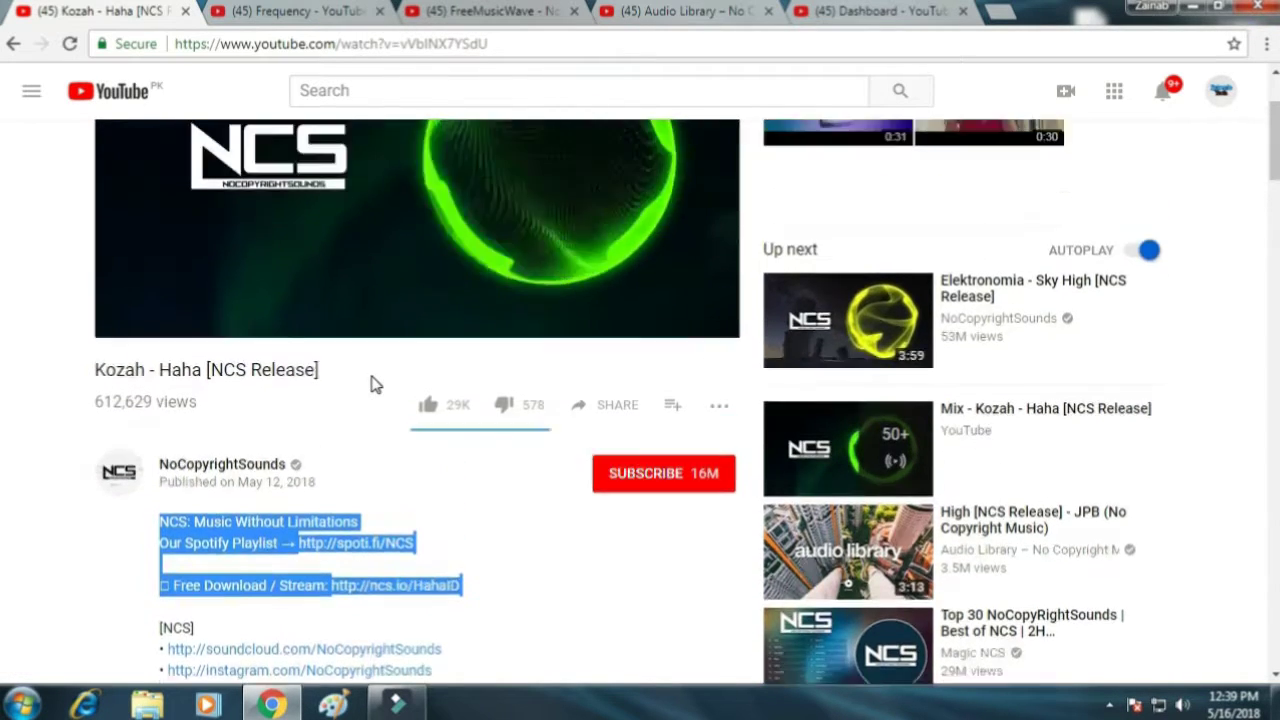
scroll(370, 383, up, 2)
click(208, 491)
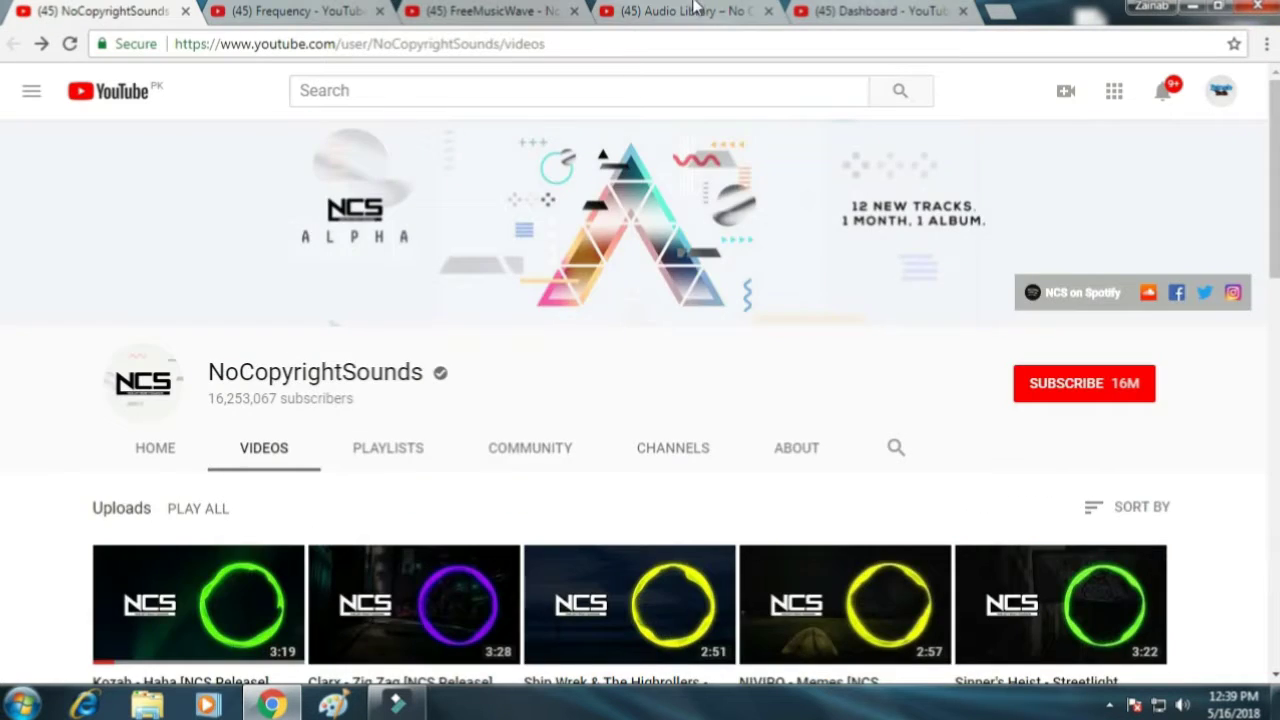
Step: Open the Audio Library from the Creator Studio dashboard and look through its free music tracks
click(868, 10)
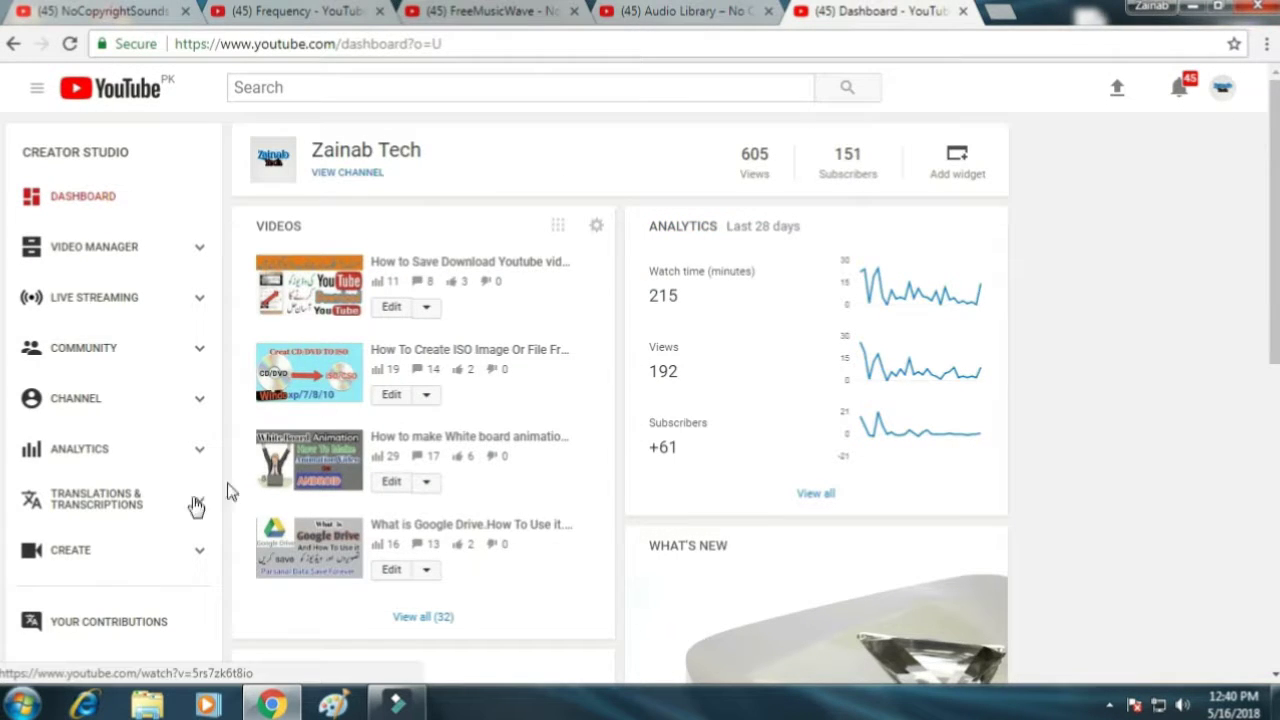
click(66, 552)
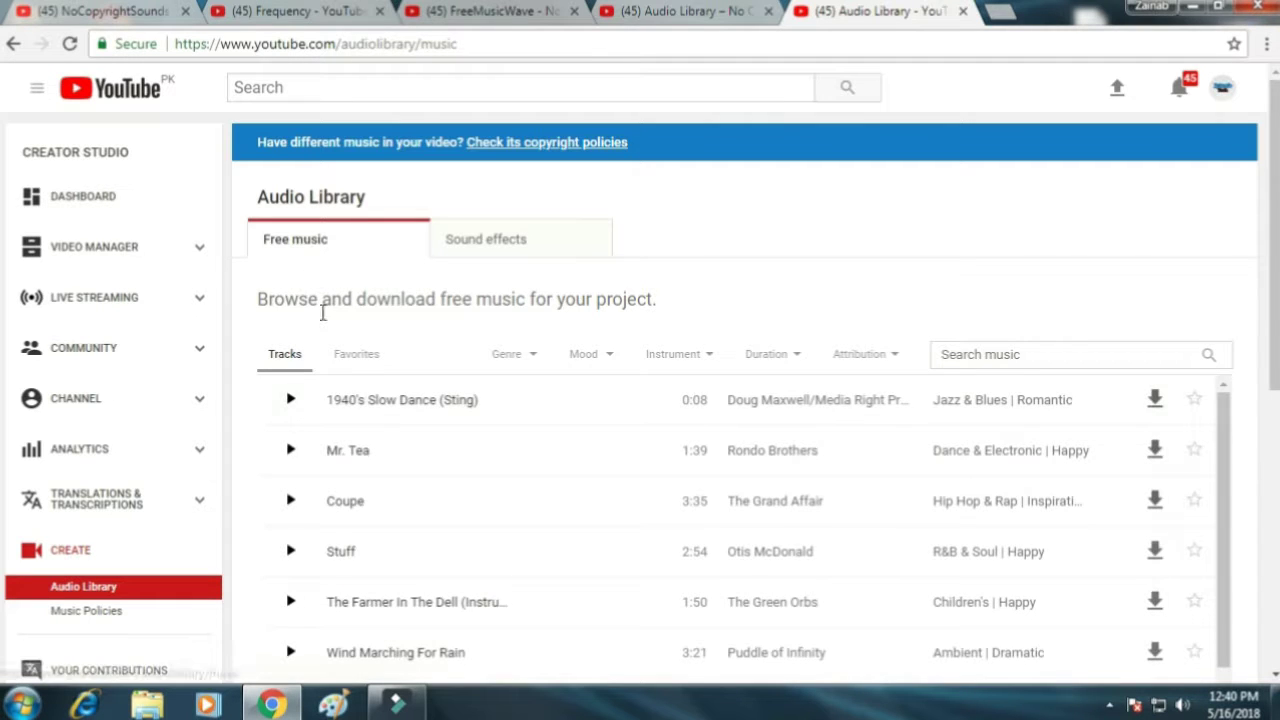
scroll(431, 459, down, 4)
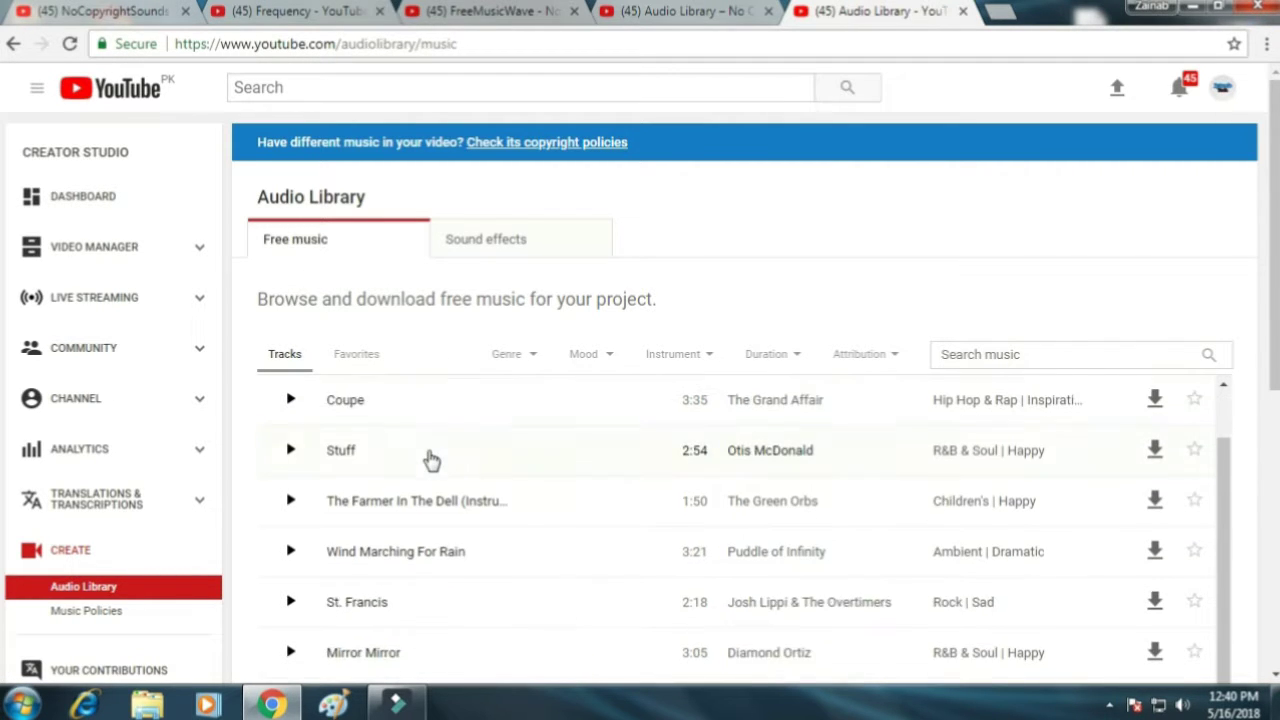
scroll(431, 459, down, 5)
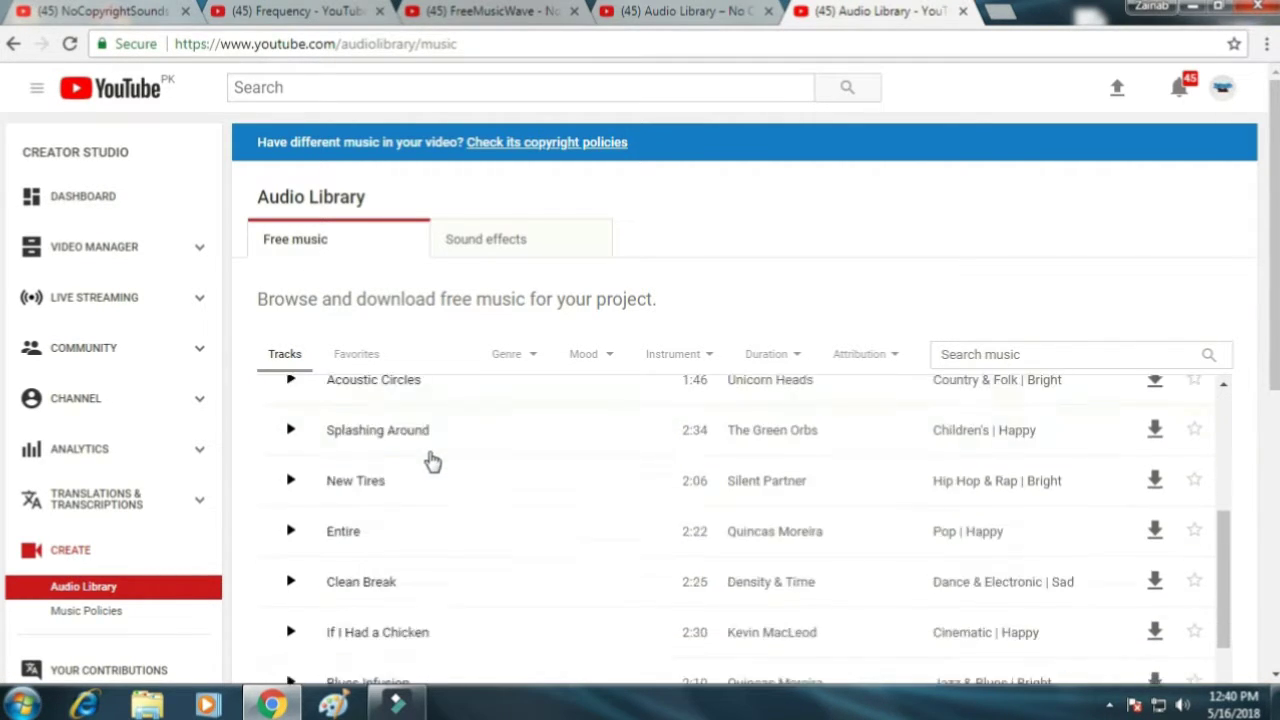
Step: Look through the Audio Library's free music tracks and examine the Genre and Mood filter options
scroll(431, 459, down, 5)
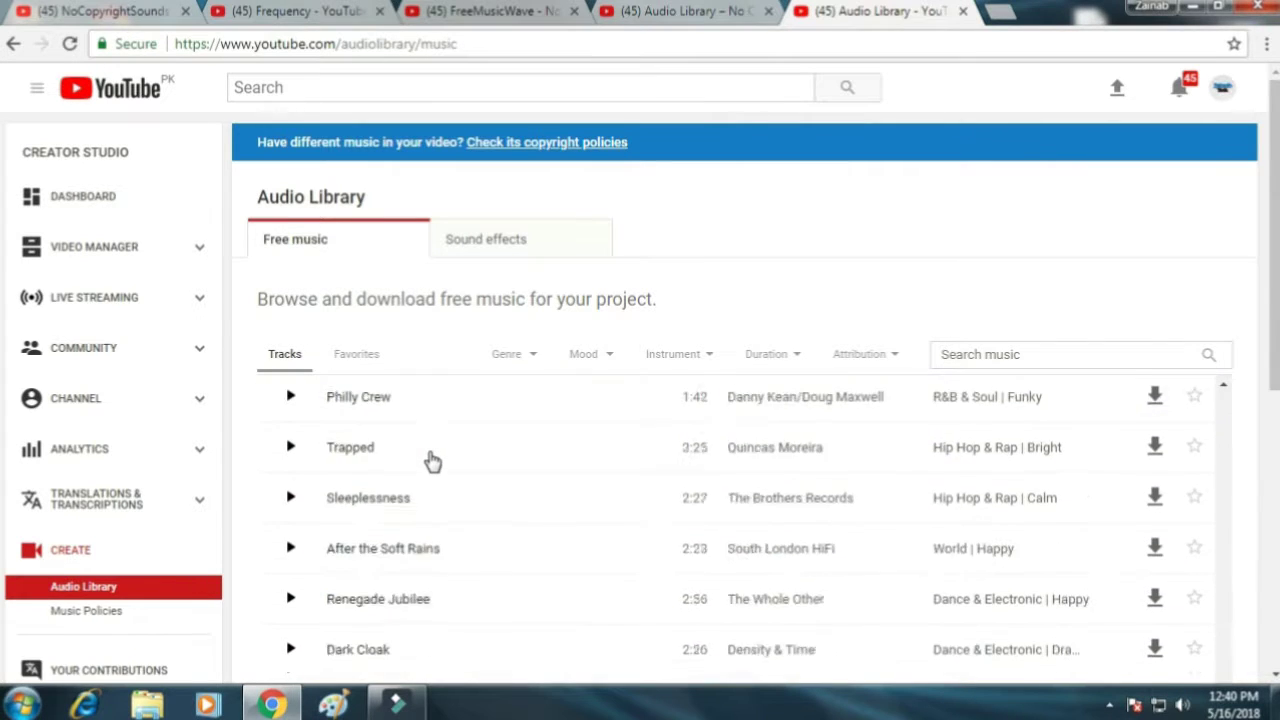
scroll(424, 440, up, 15)
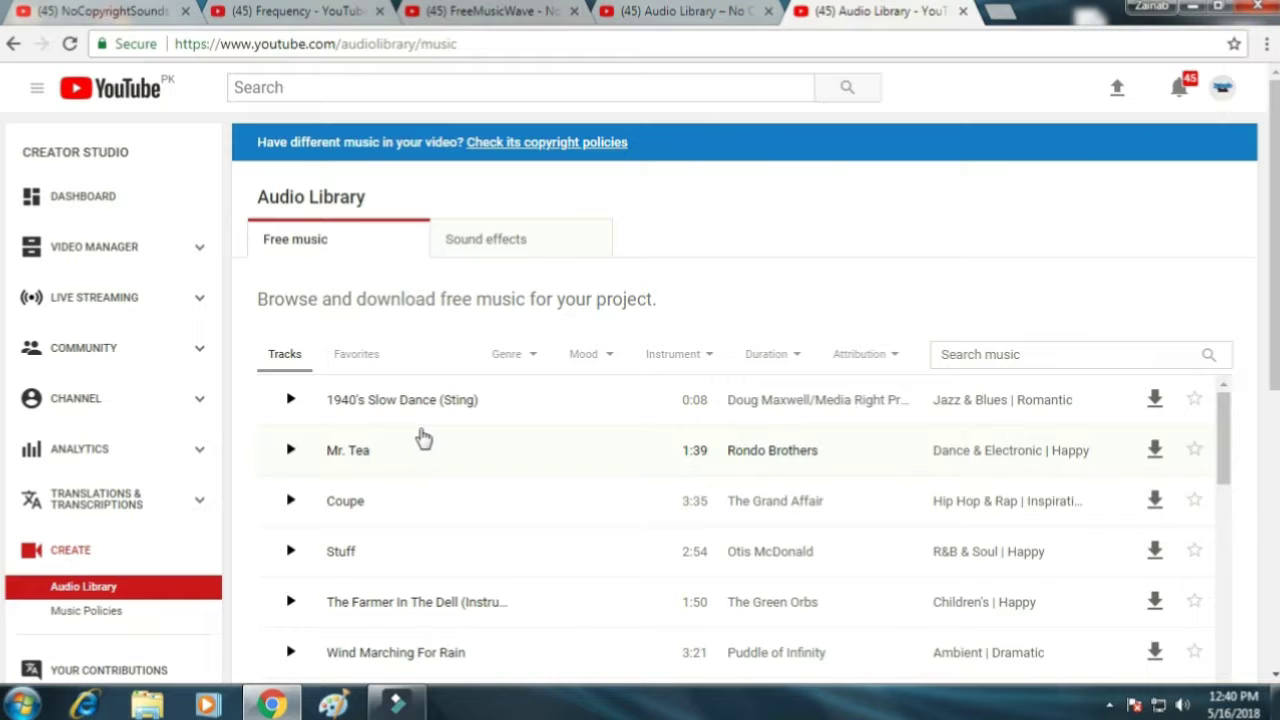
click(534, 358)
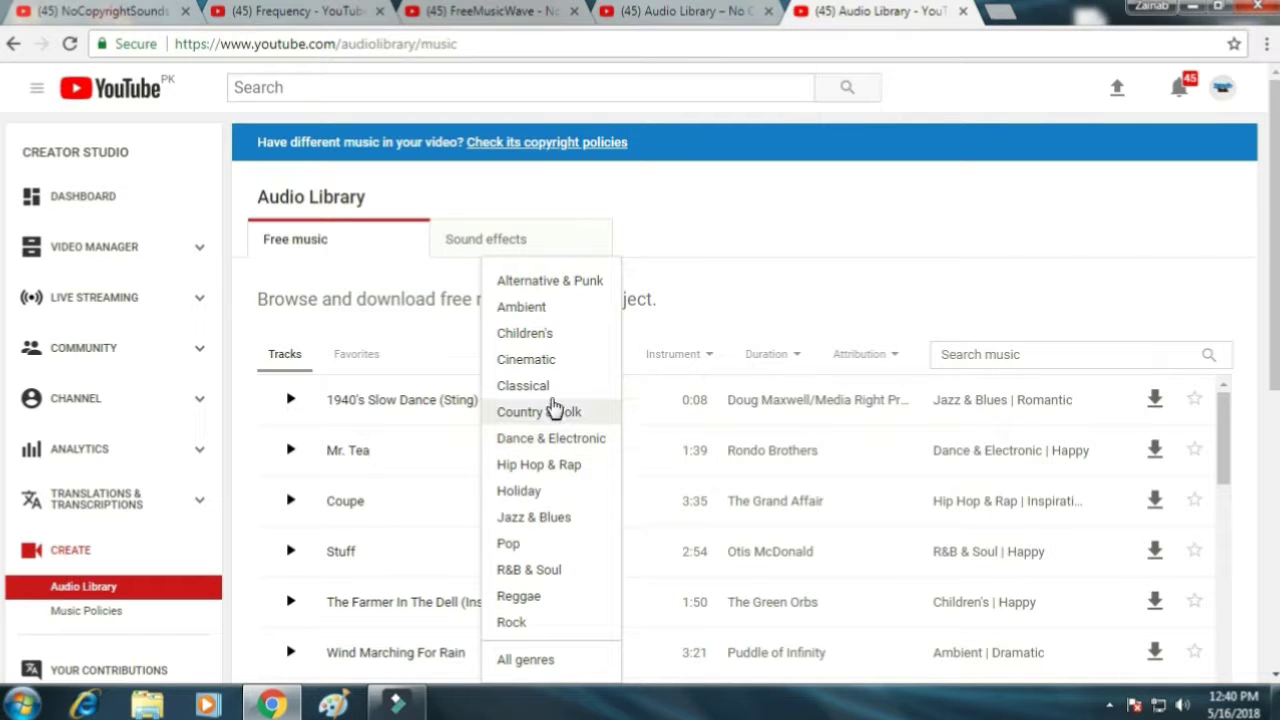
double_click(763, 218)
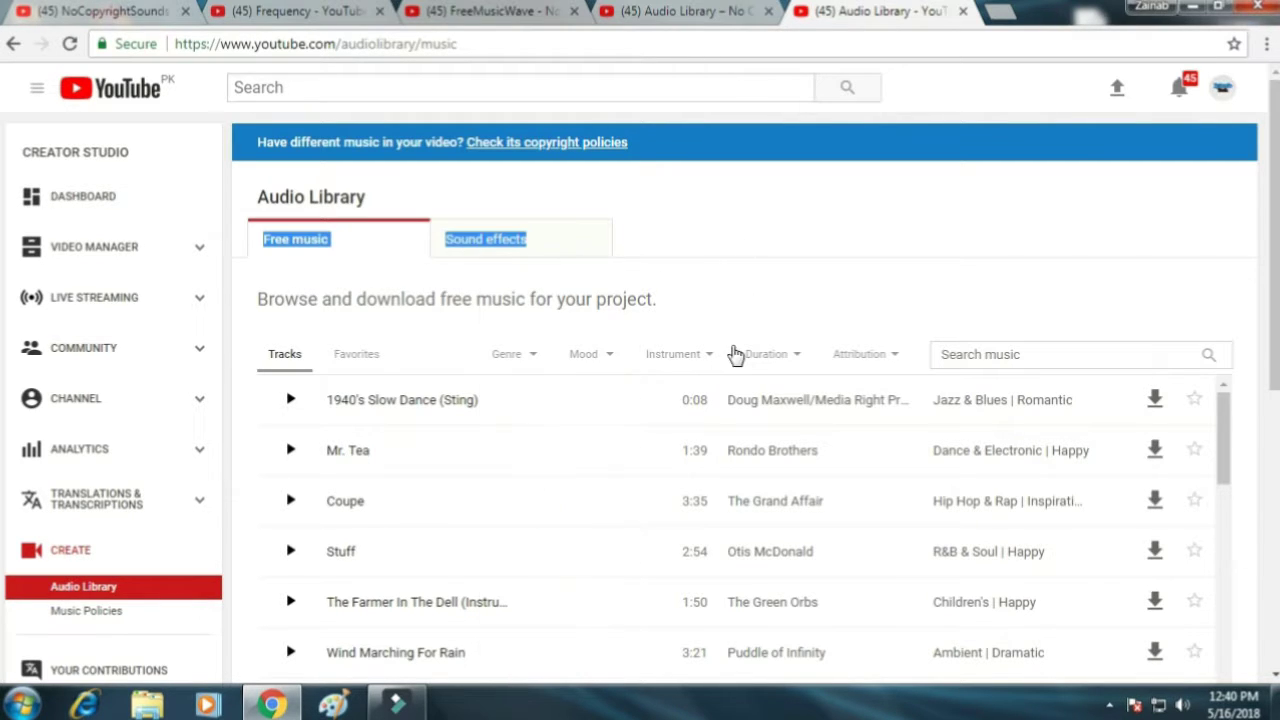
click(617, 364)
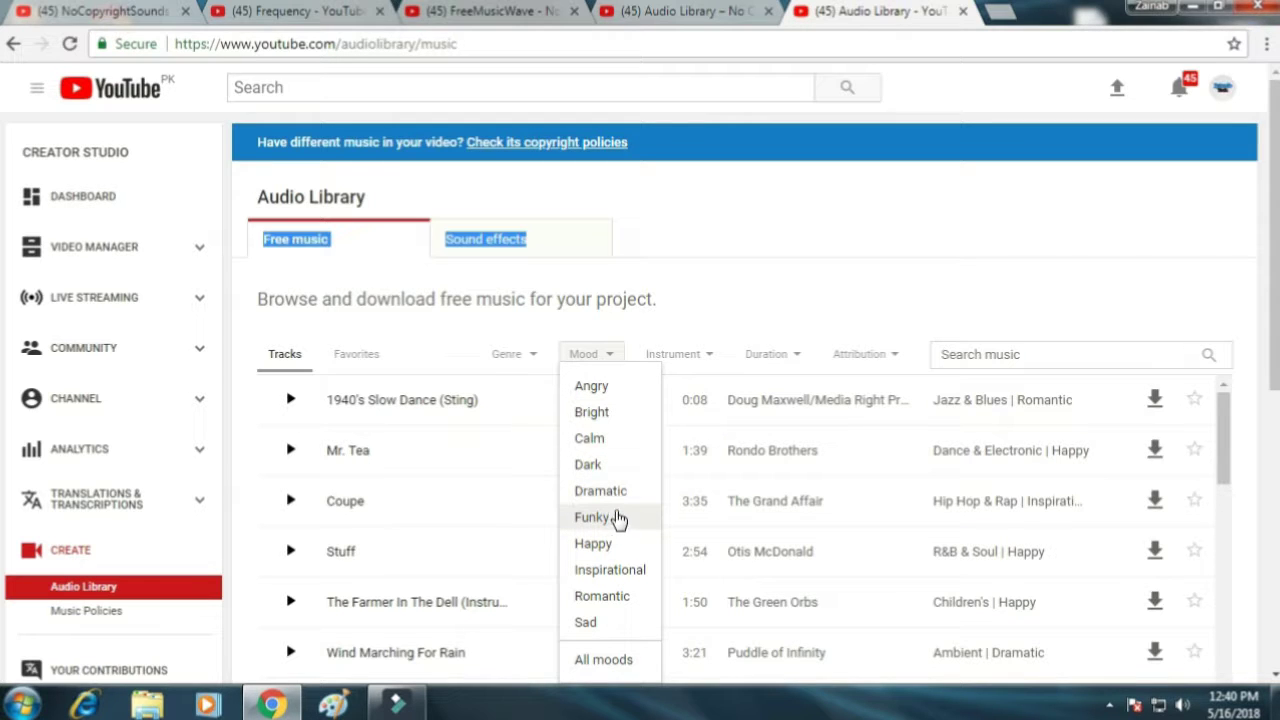
click(755, 266)
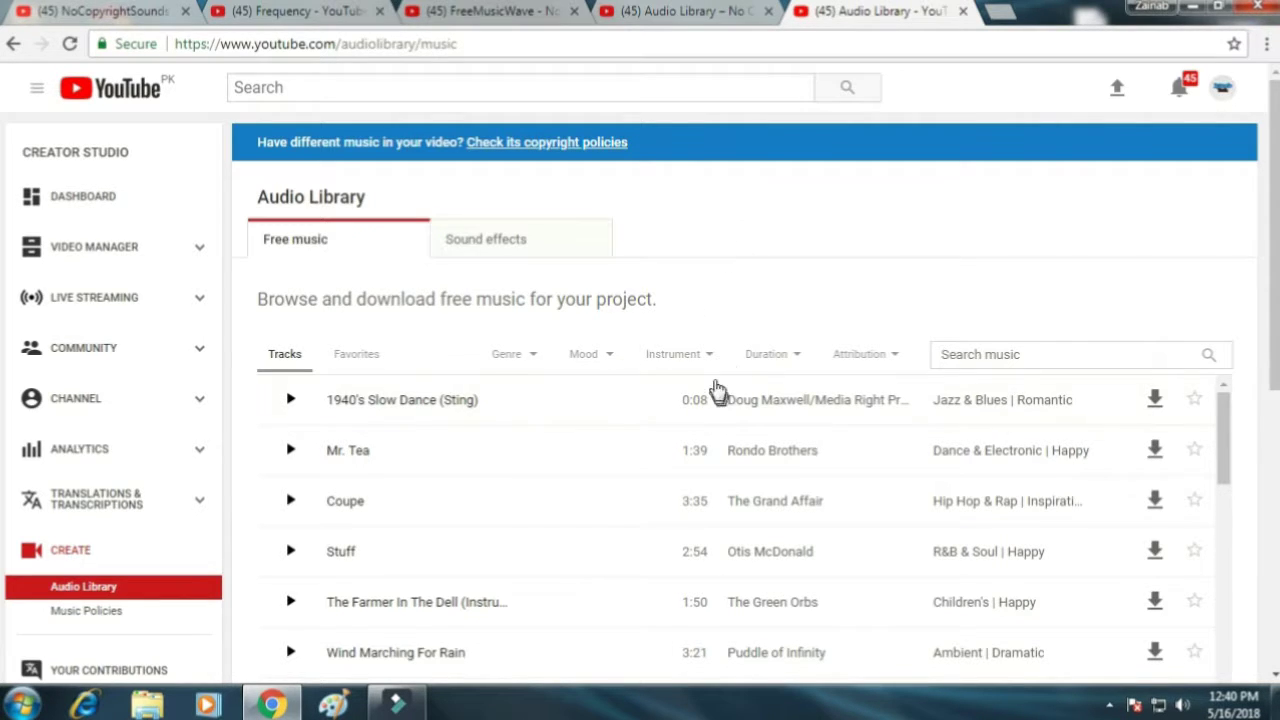
Step: Check the Duration and Attribution filters and limit the free music to Country & Folk tracks lasting 3:00 - 3:30
click(803, 358)
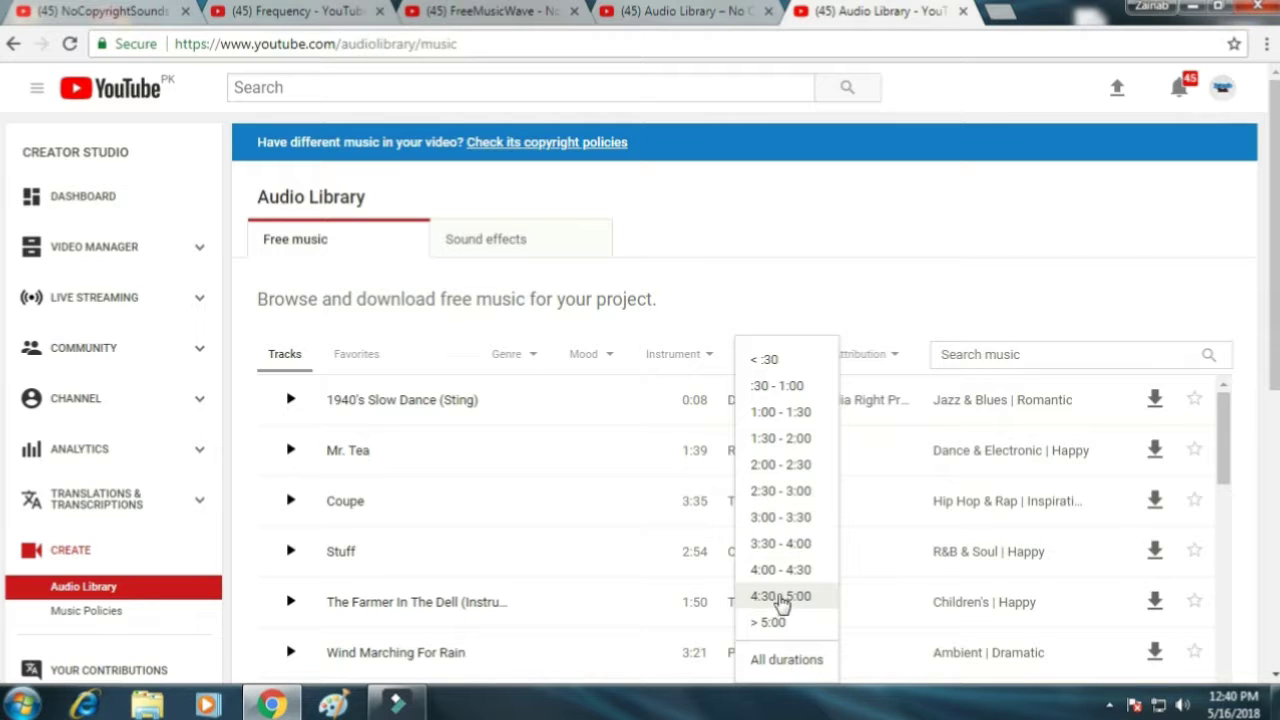
click(794, 264)
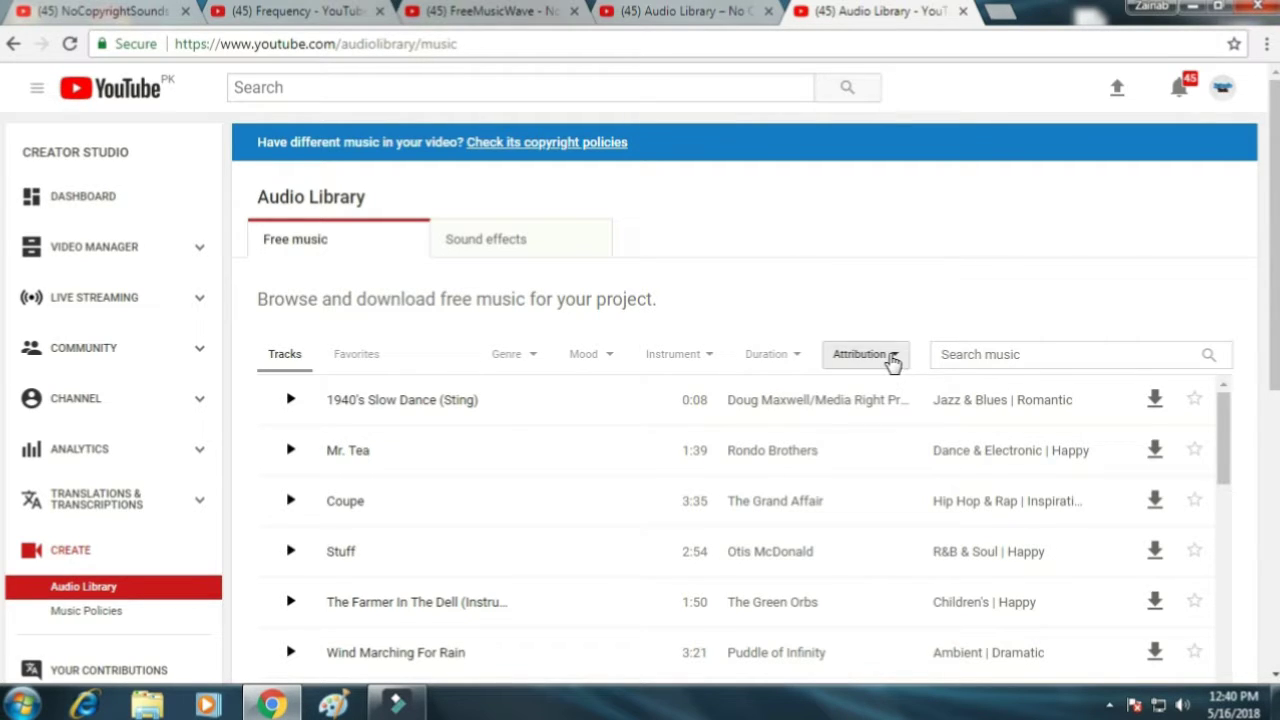
click(893, 362)
click(893, 362)
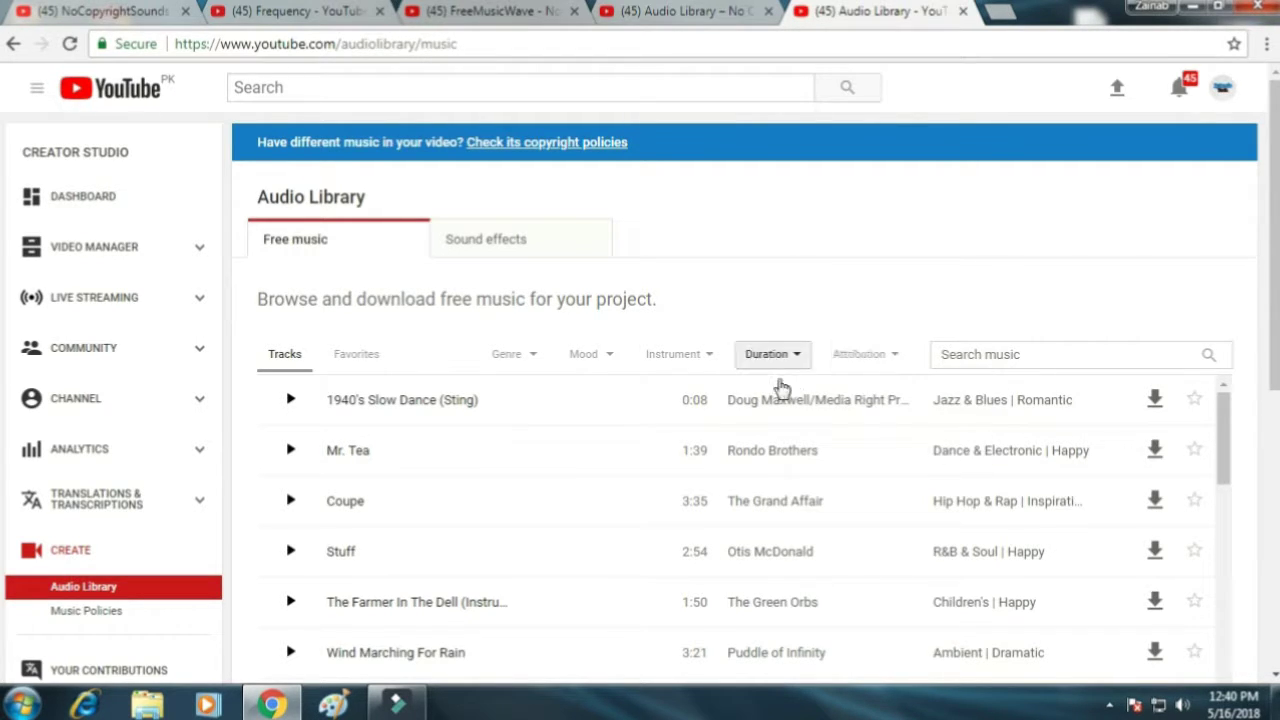
click(968, 355)
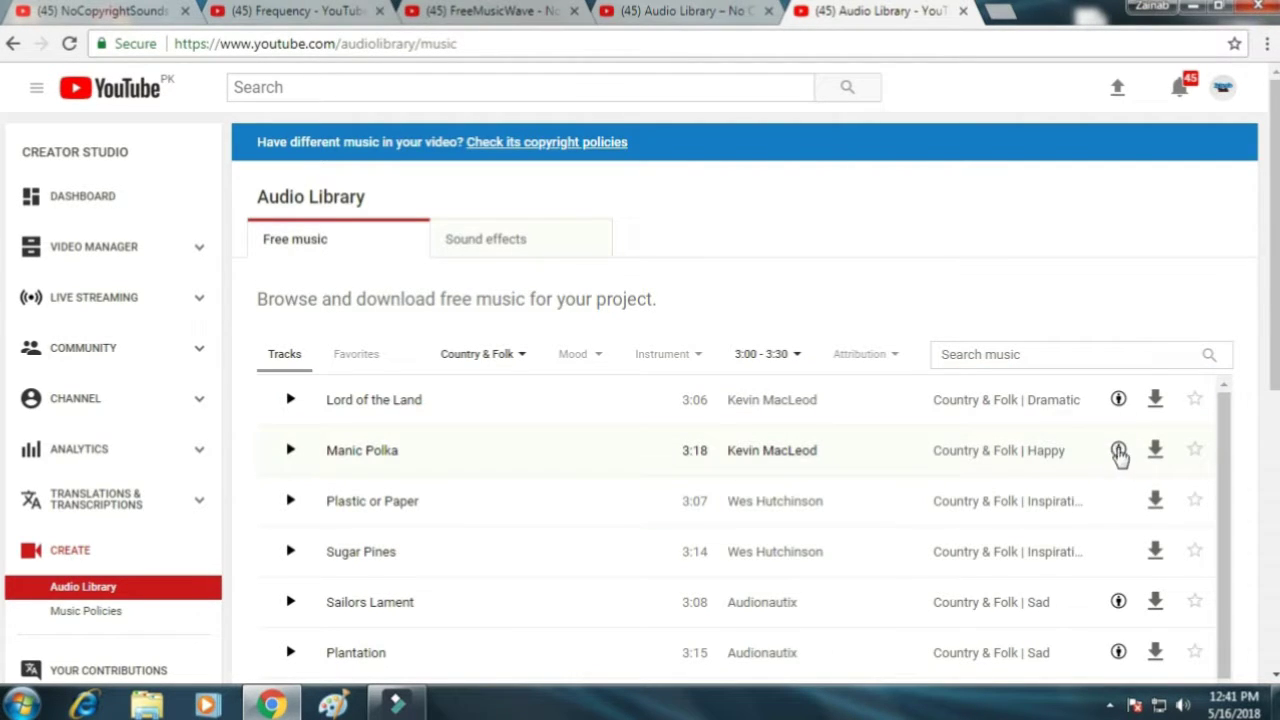
Step: Play the Manic Polka track and show the Creative Commons attribution text required in the video description
mouse_move(1117, 457)
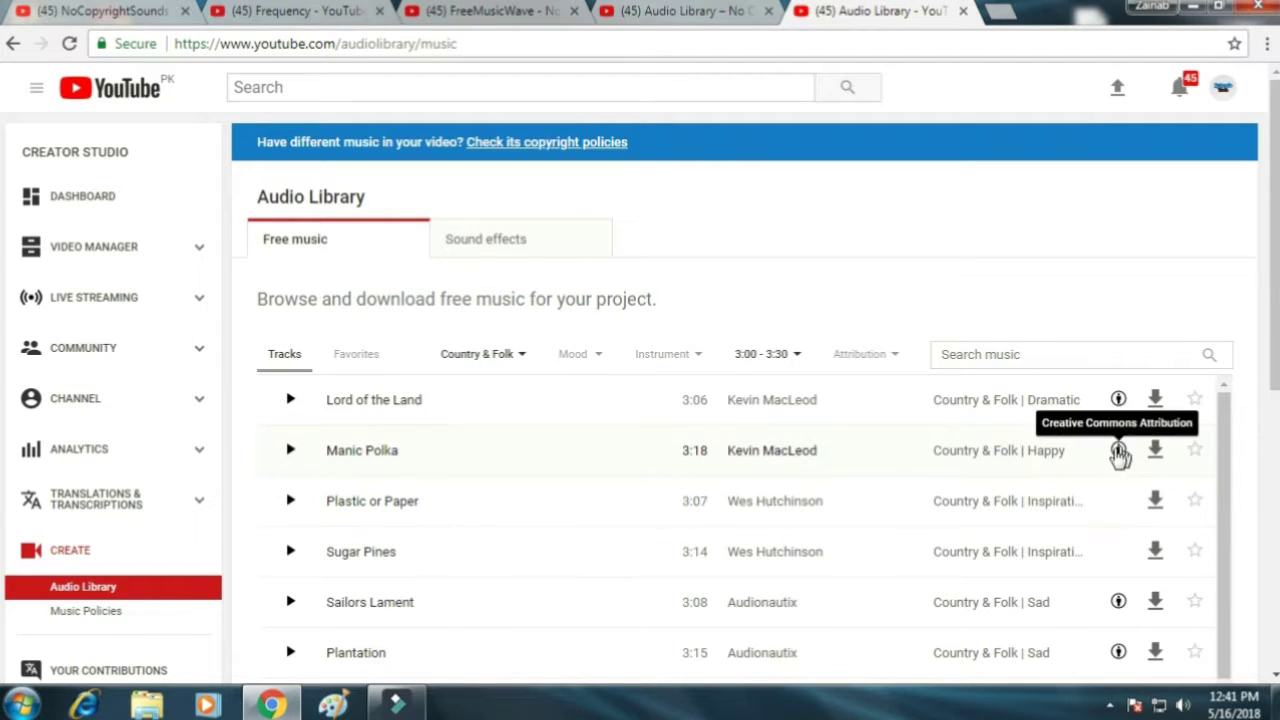
click(291, 451)
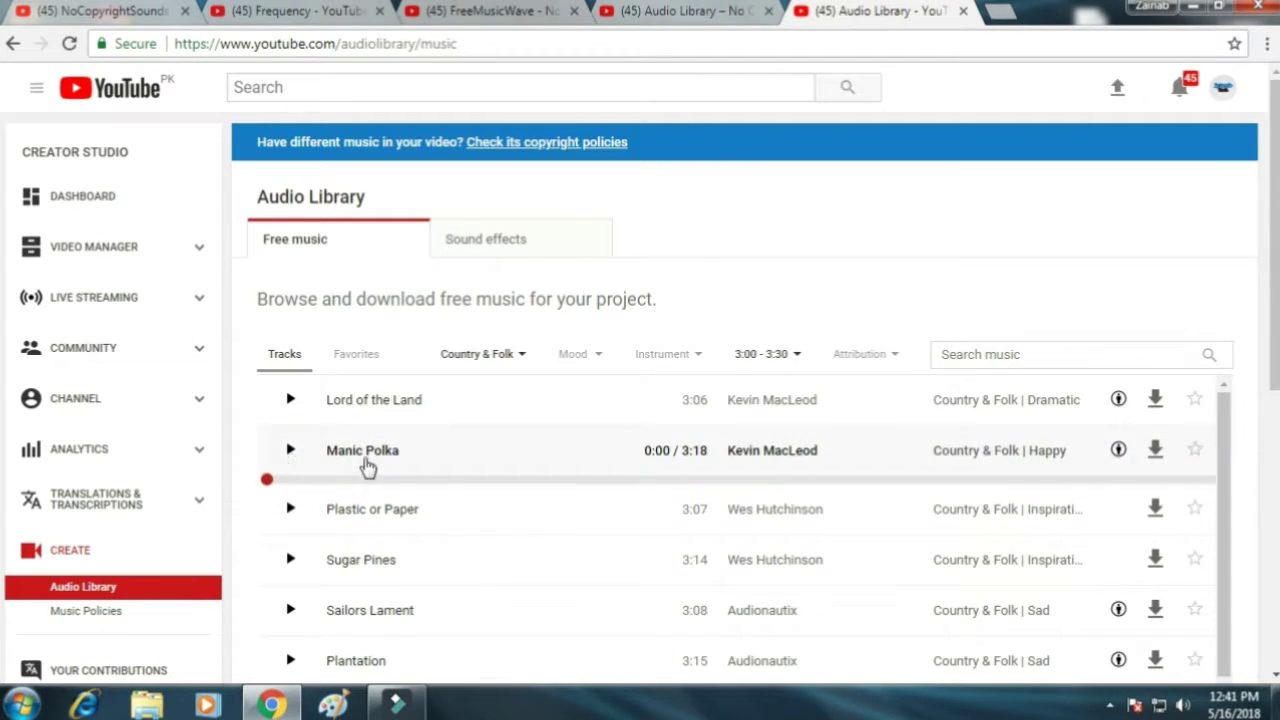
click(1118, 450)
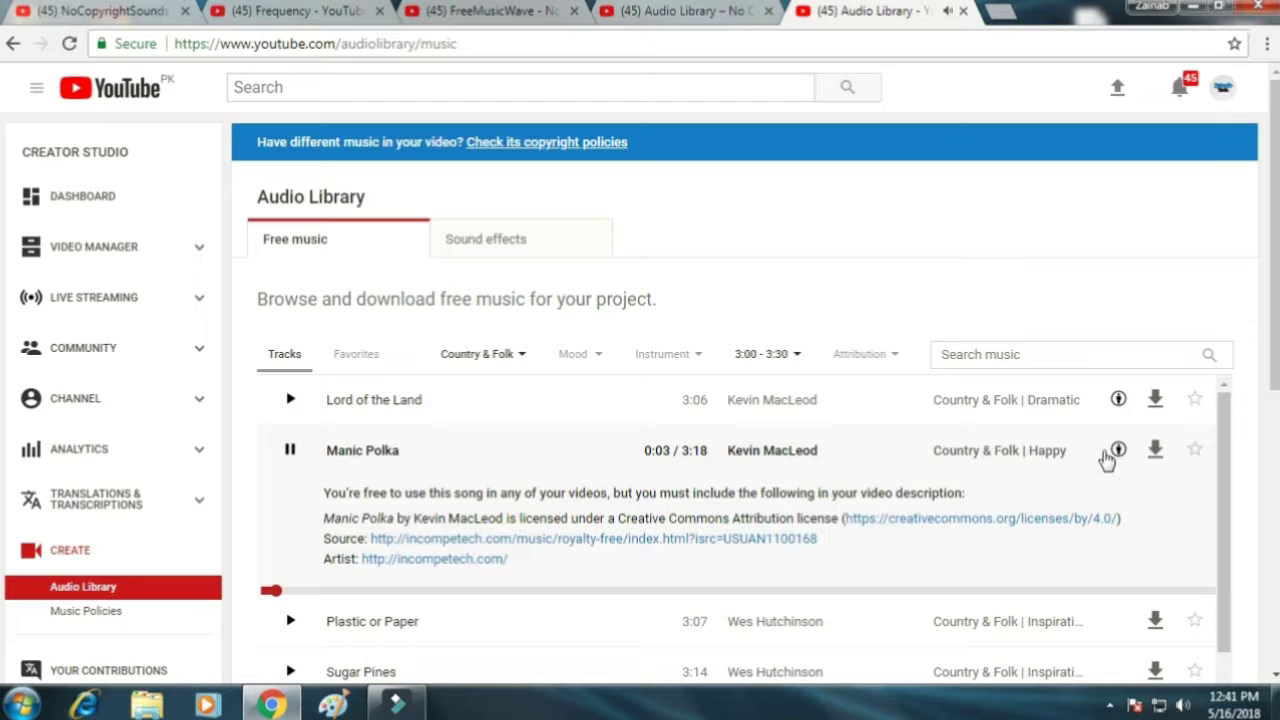
scroll(1121, 455, down, 2)
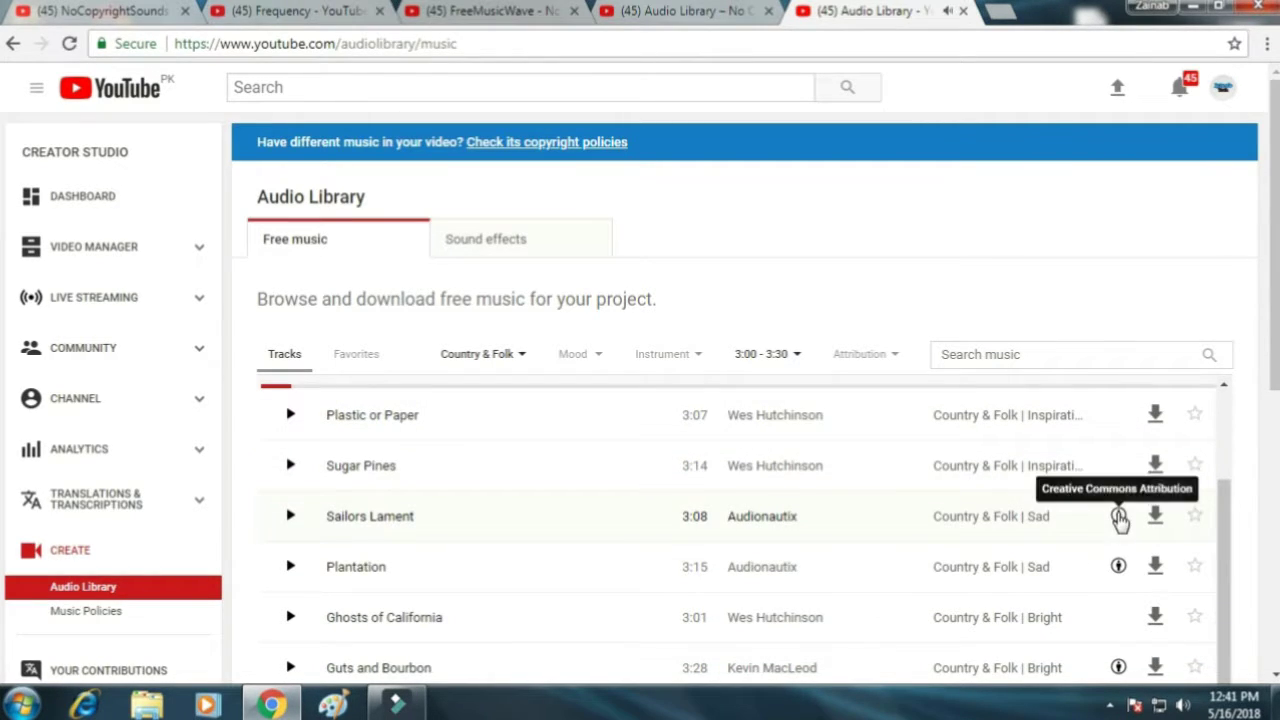
scroll(900, 540, up, 1)
scroll(873, 565, up, 2)
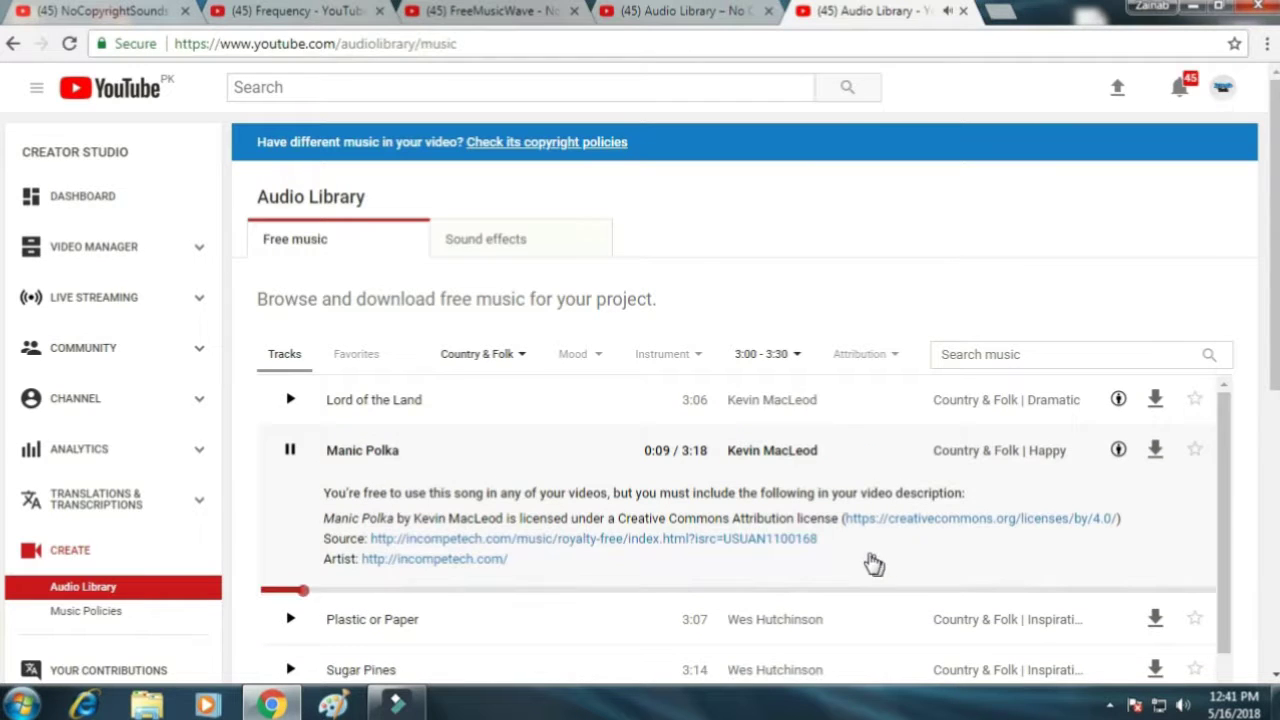
Step: Download the Ghosts of California track and stop the Manic Polka playback
scroll(1196, 448, down, 4)
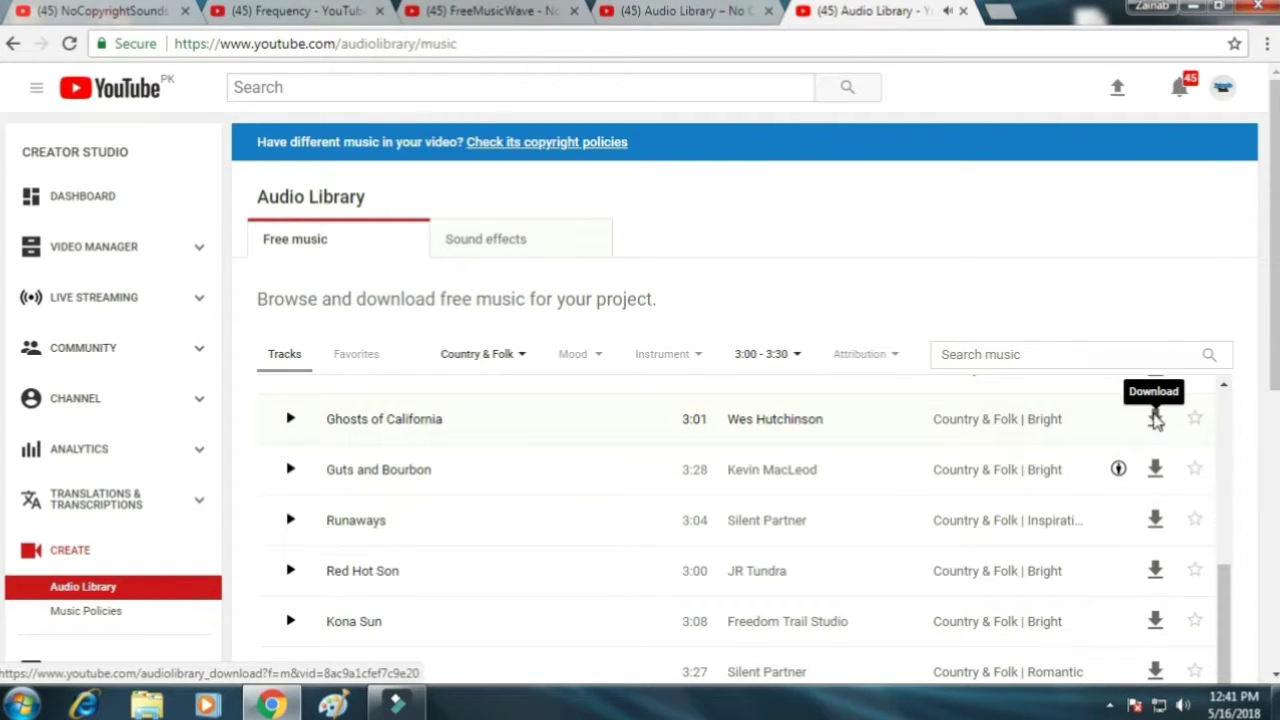
click(1155, 419)
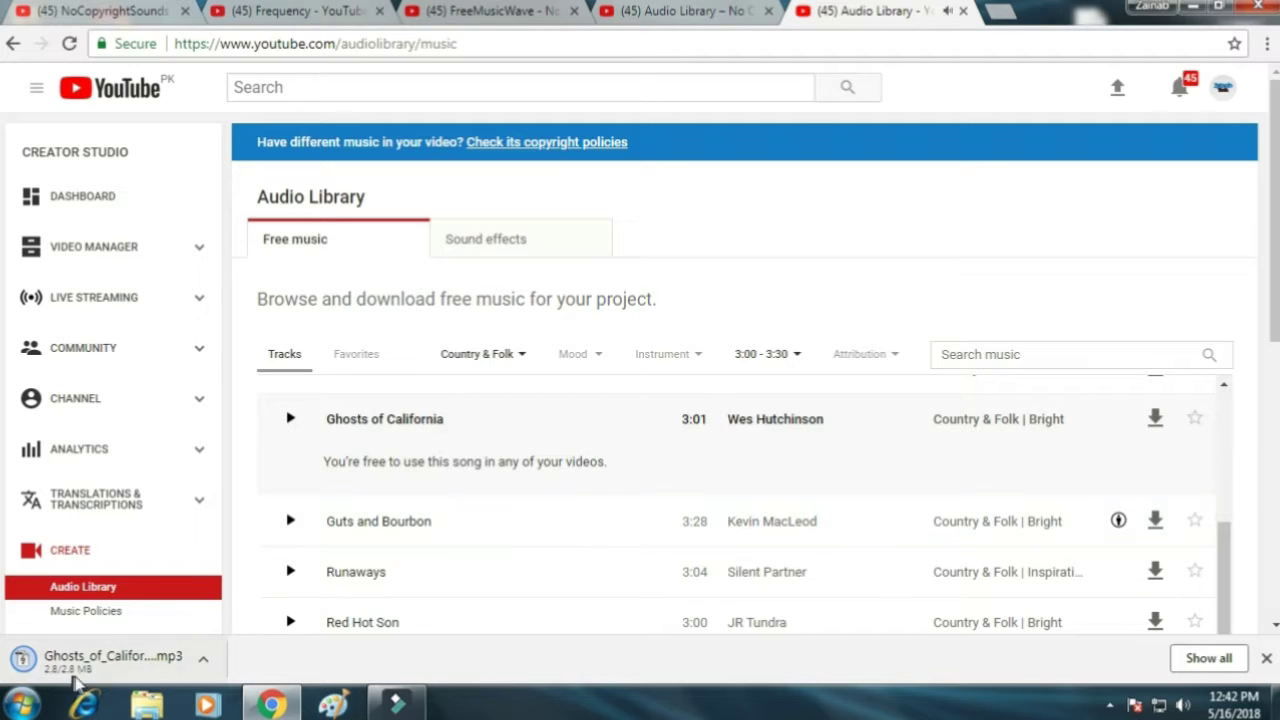
scroll(517, 449, up, 3)
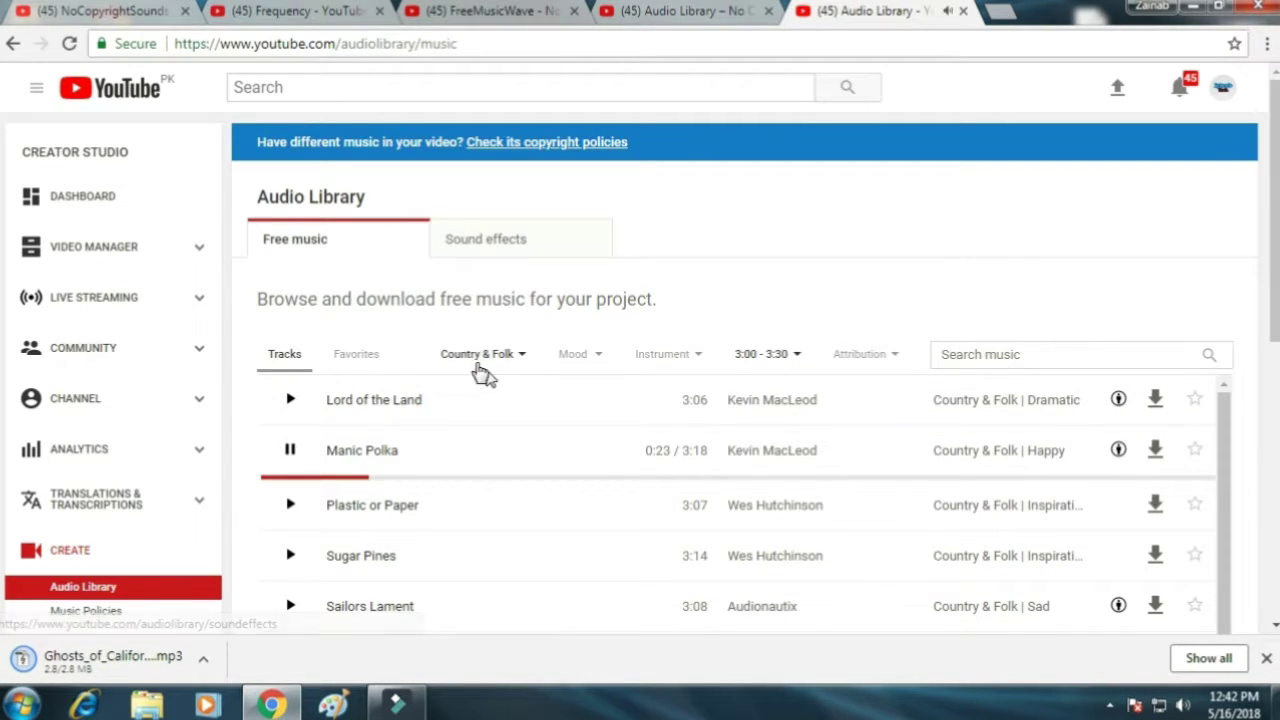
click(290, 450)
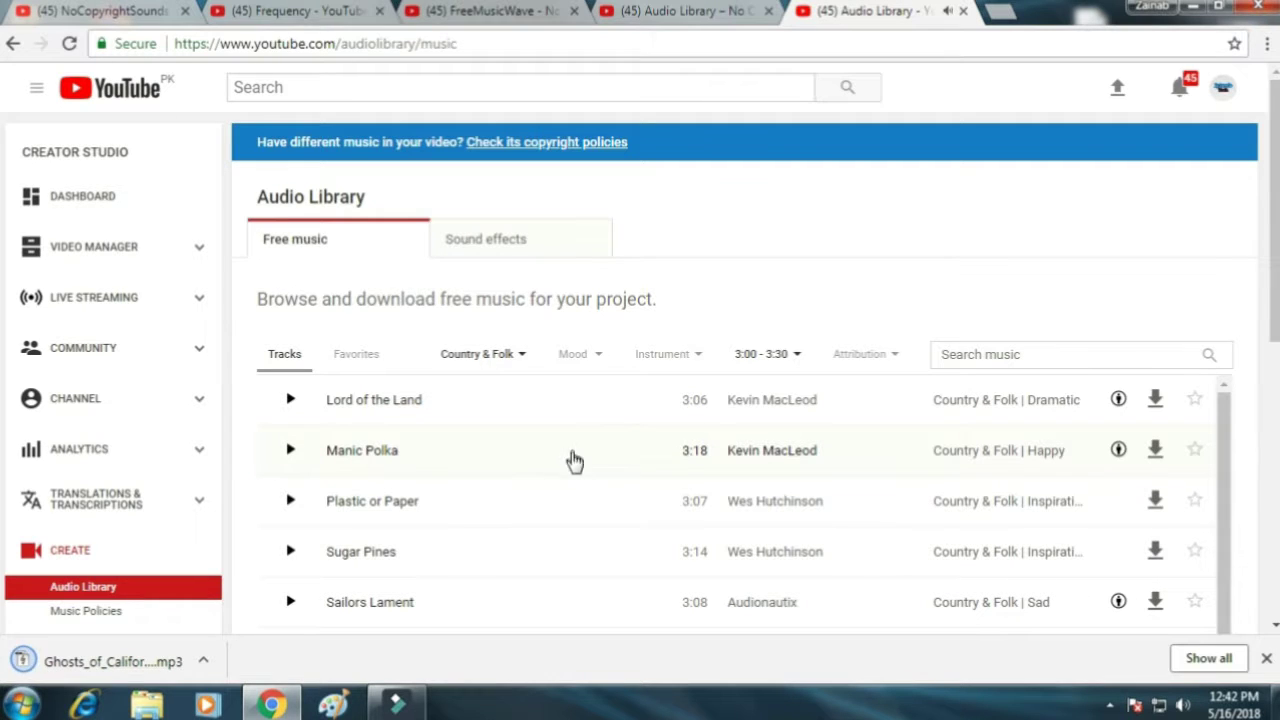
Step: Open the Audio Library's sound effects and look through the sounds and their Category filter options
click(518, 246)
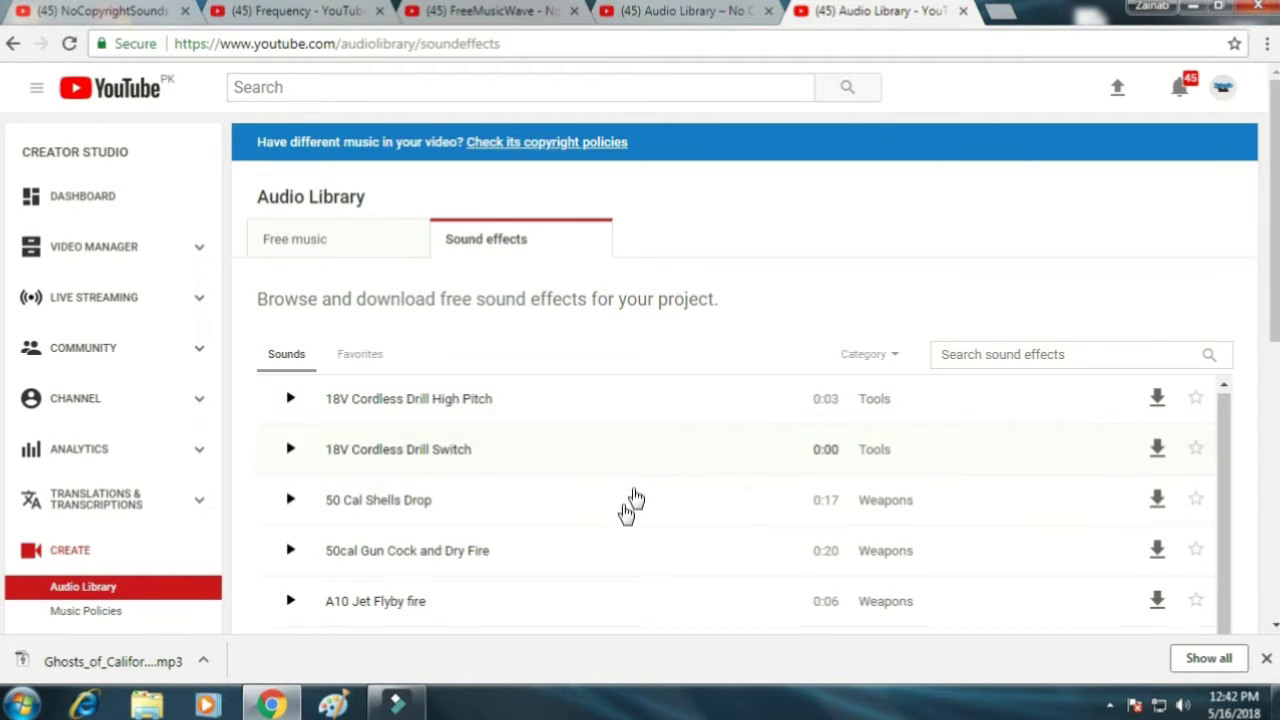
scroll(629, 509, down, 2)
scroll(629, 509, up, 2)
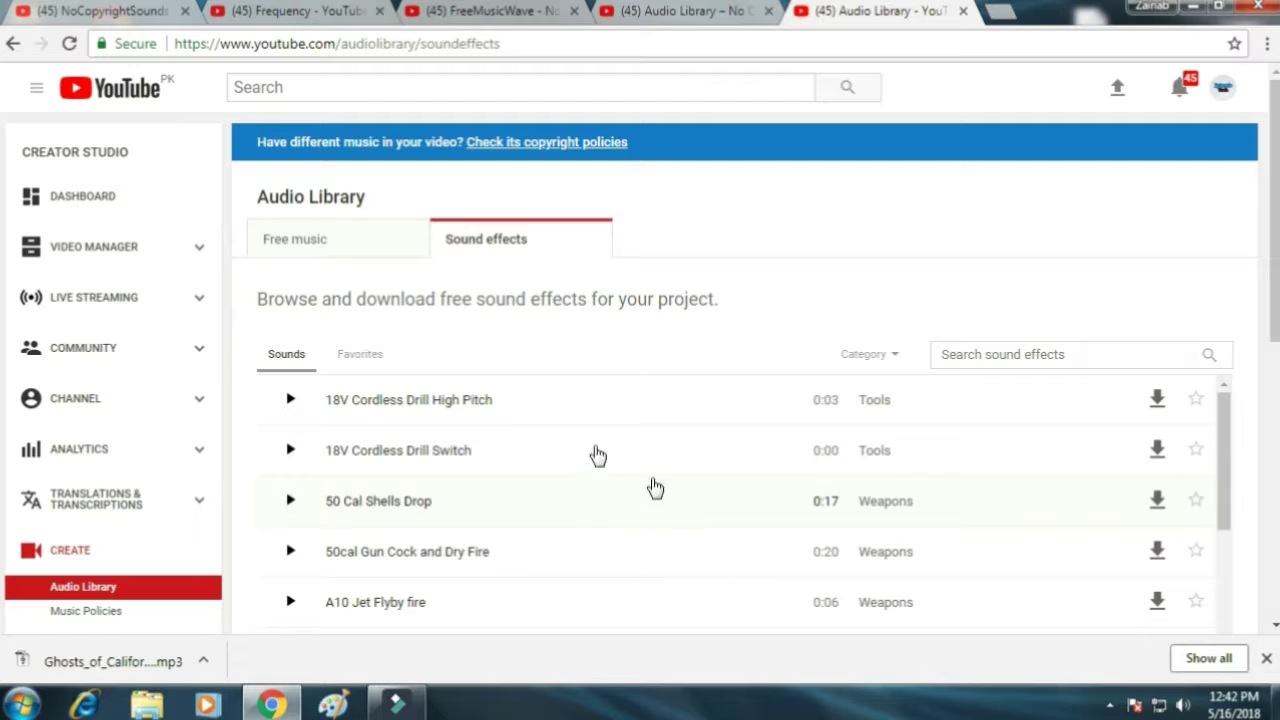
click(893, 357)
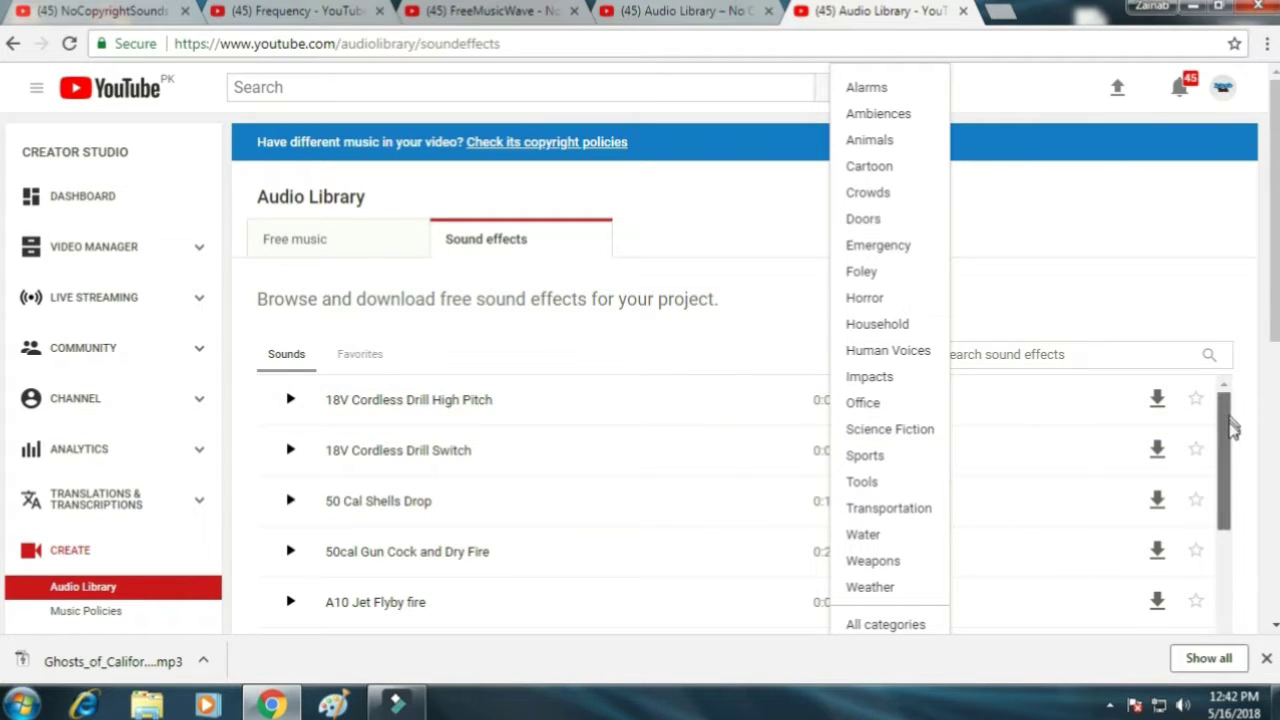
drag(1232, 428, 1217, 503)
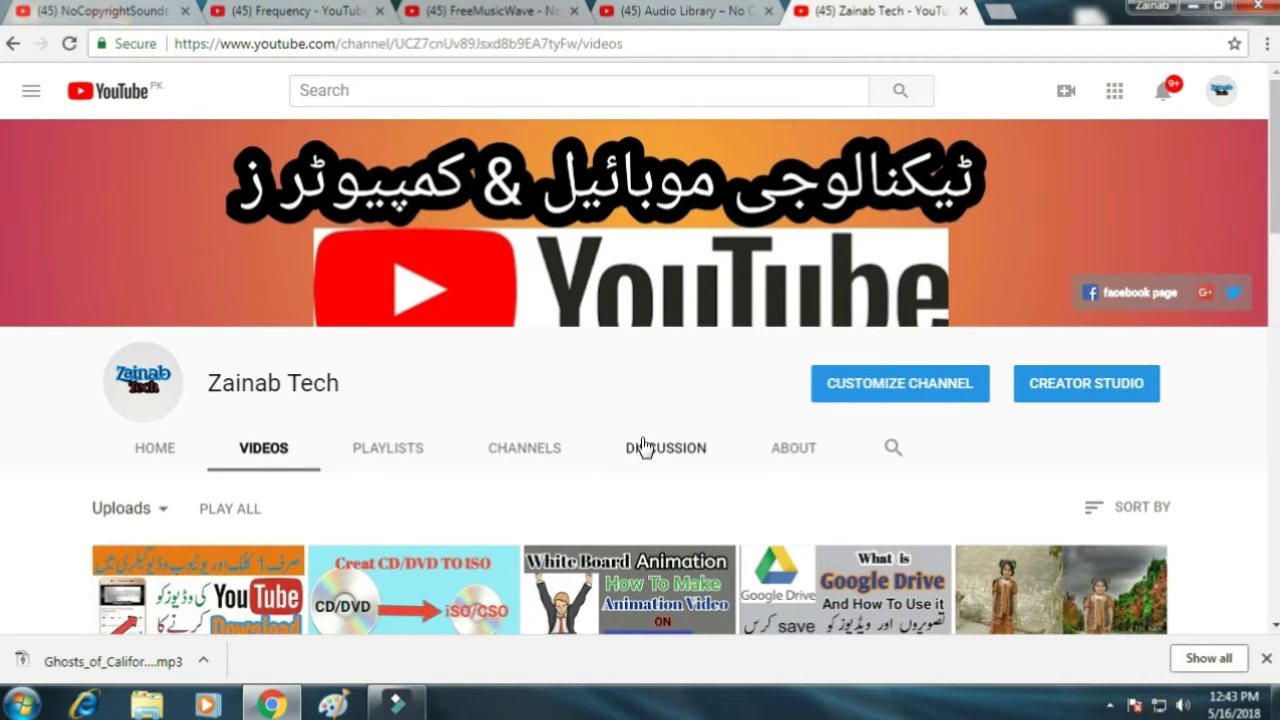